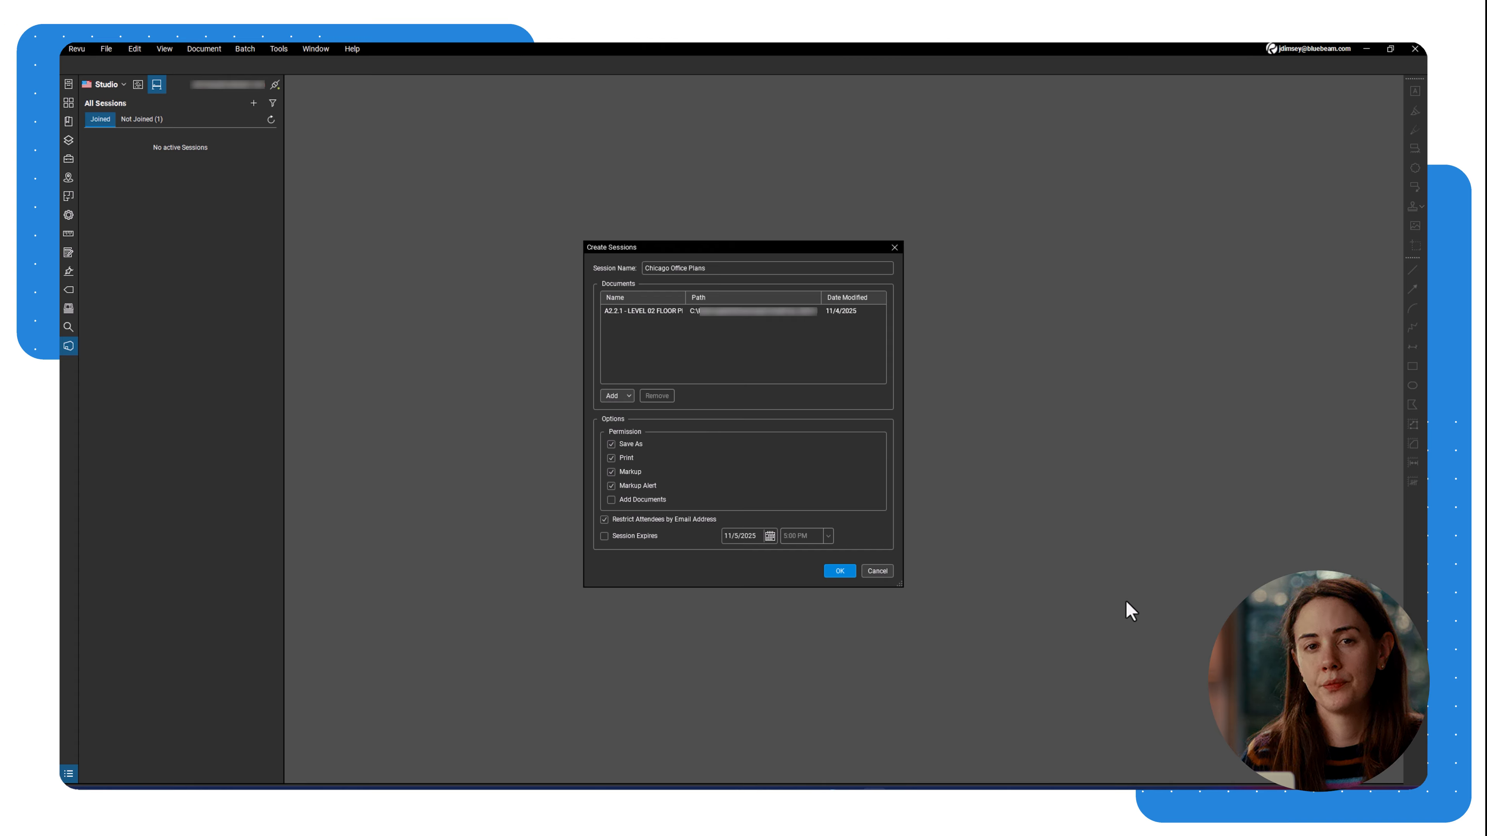
Create the session and enter the architect's, engineer's and electrician's e-mail addresses manually.
left_click(851, 576)
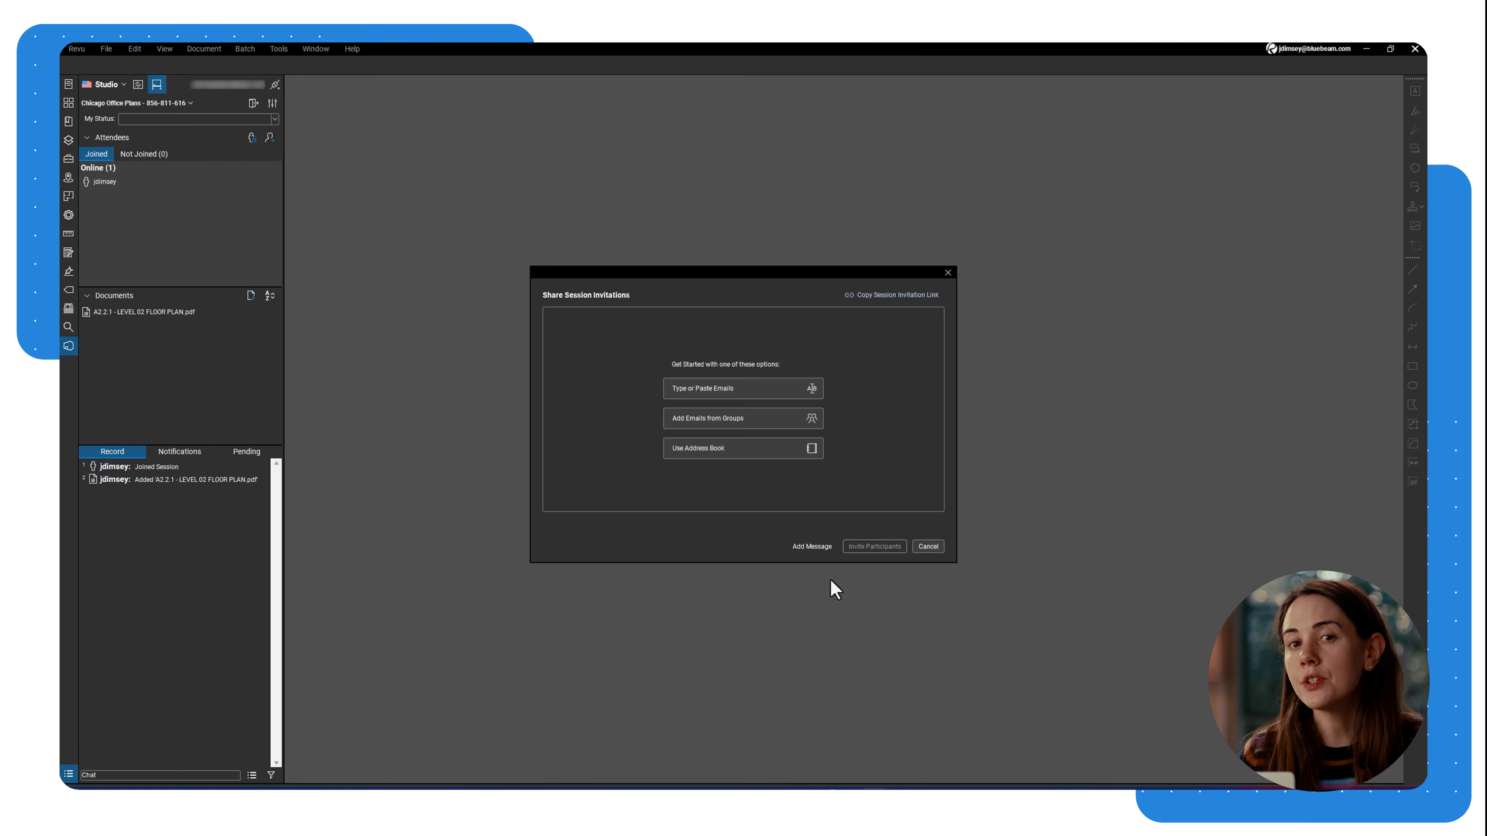
left_click(776, 387)
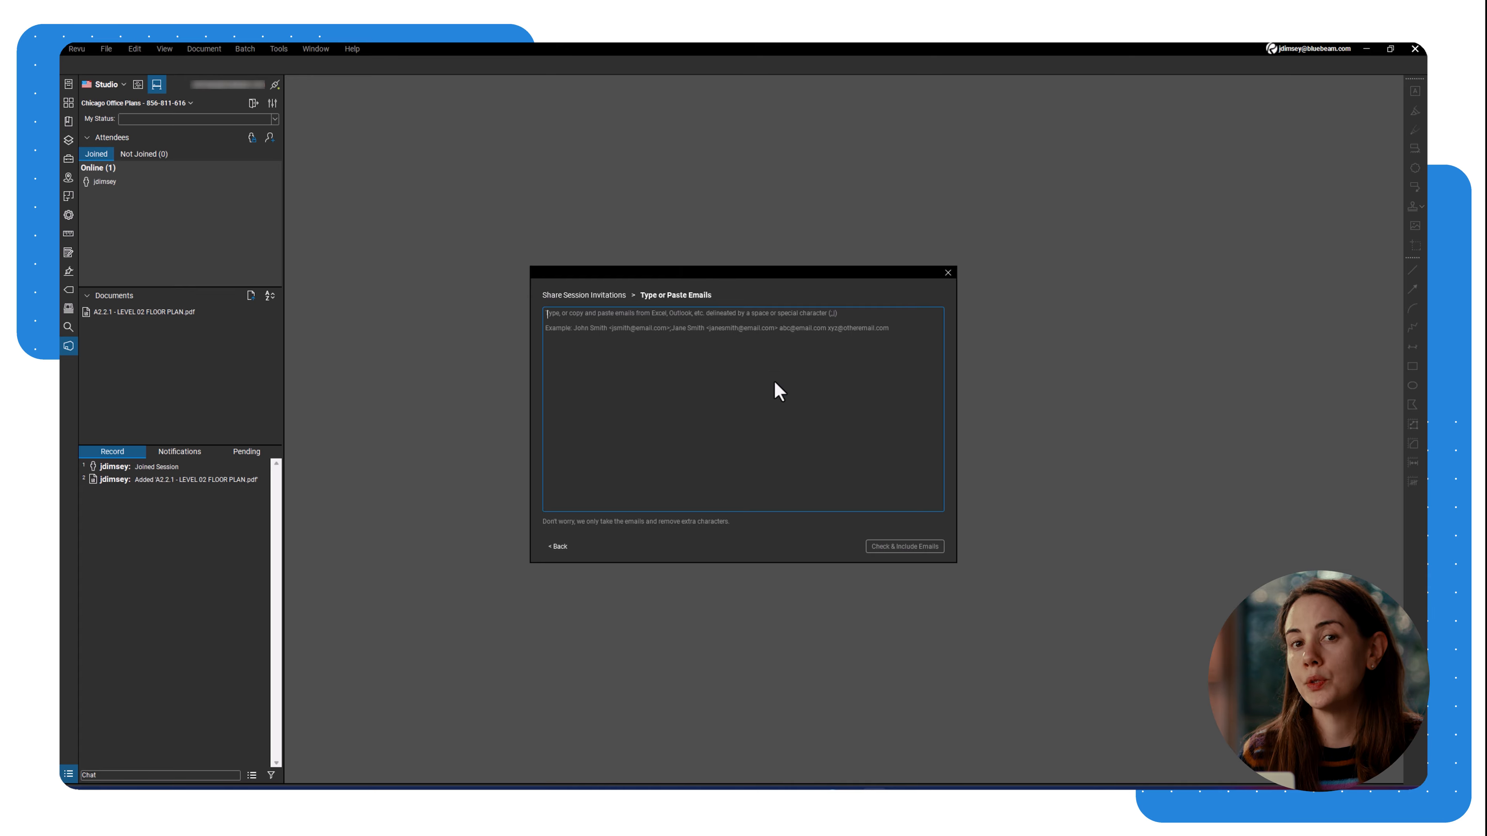
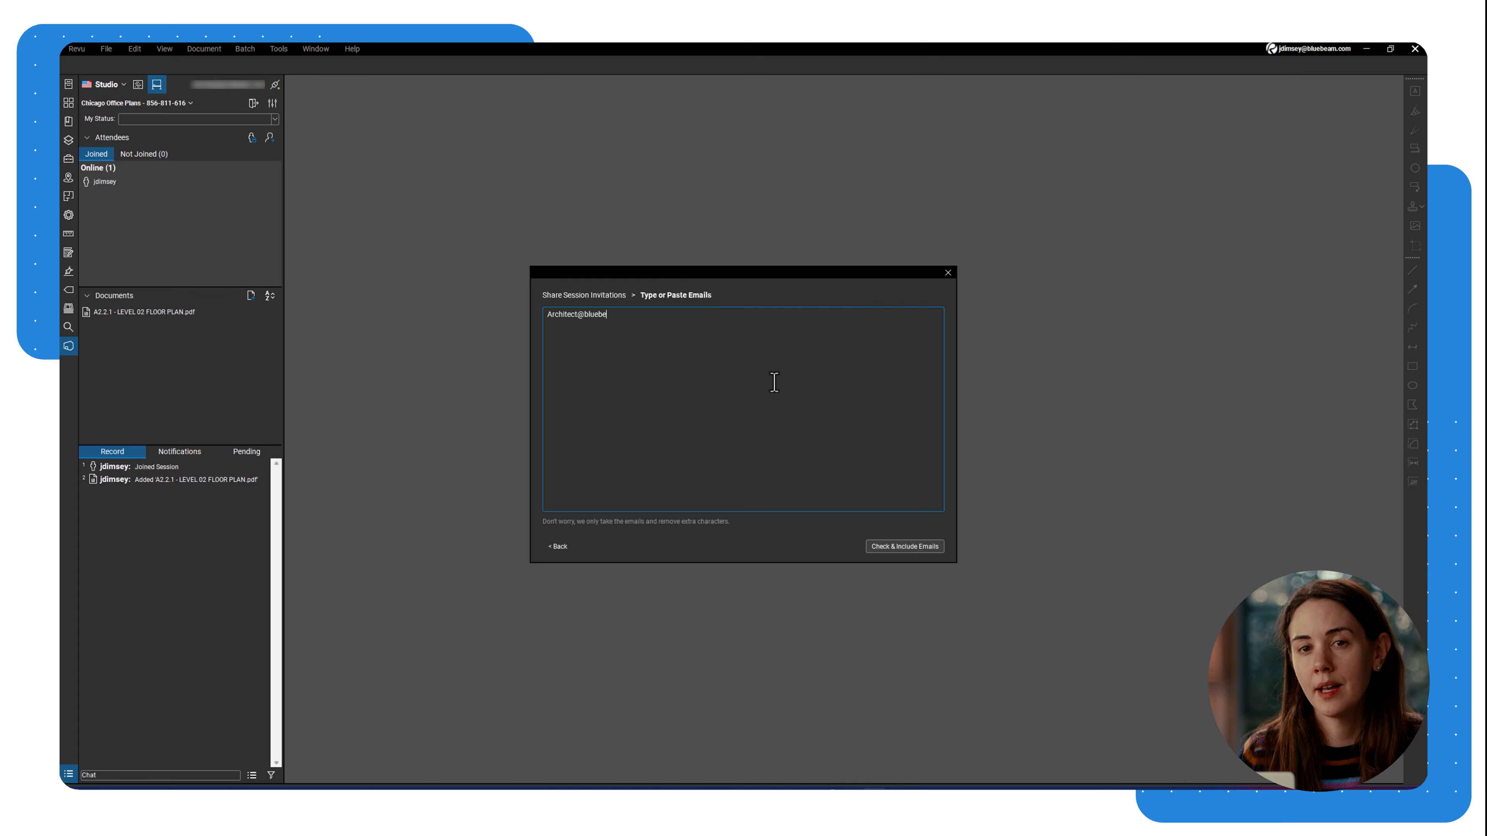
key("Return")
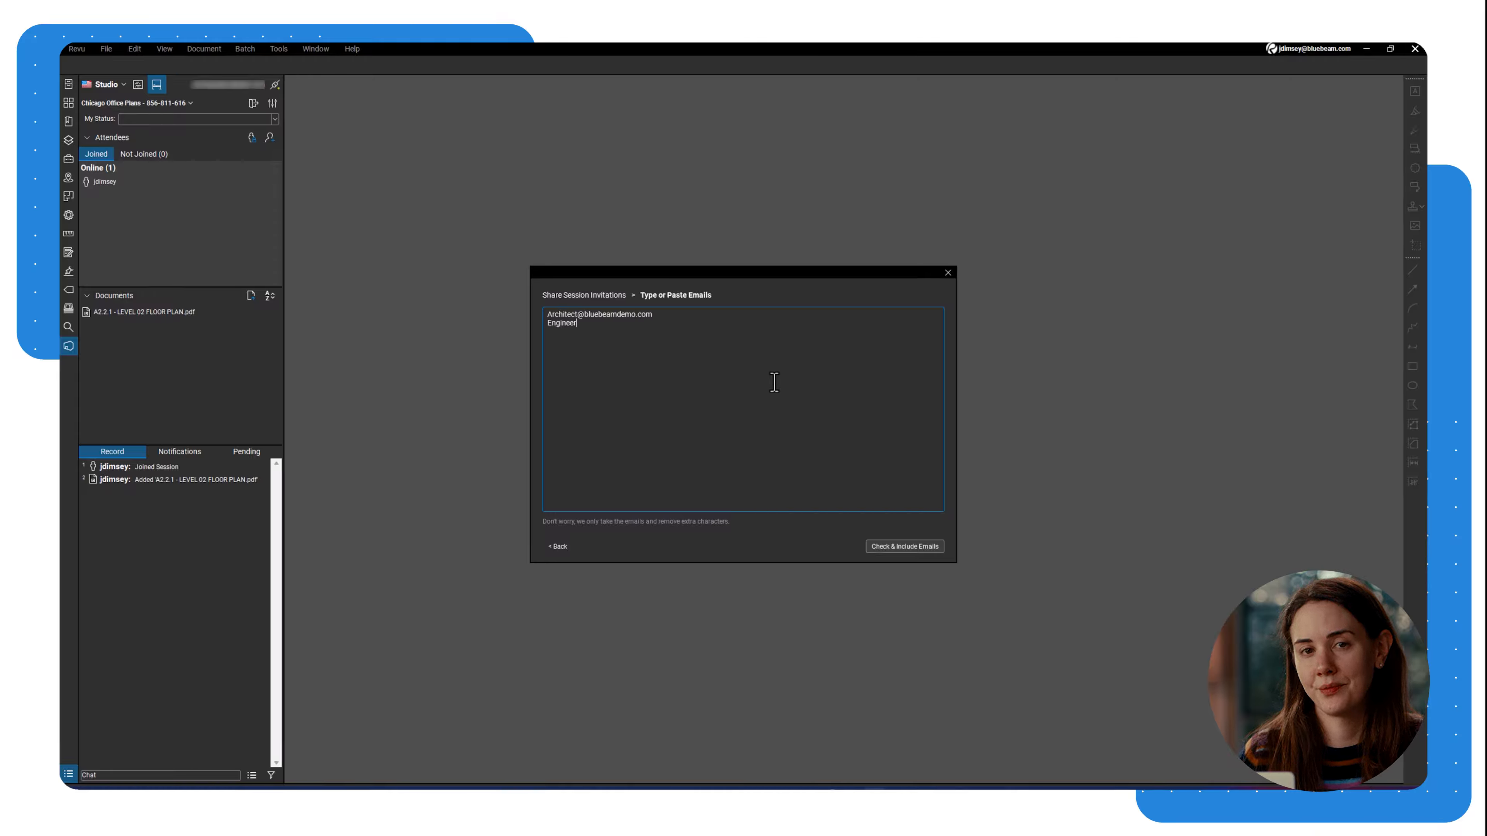
key("Return")
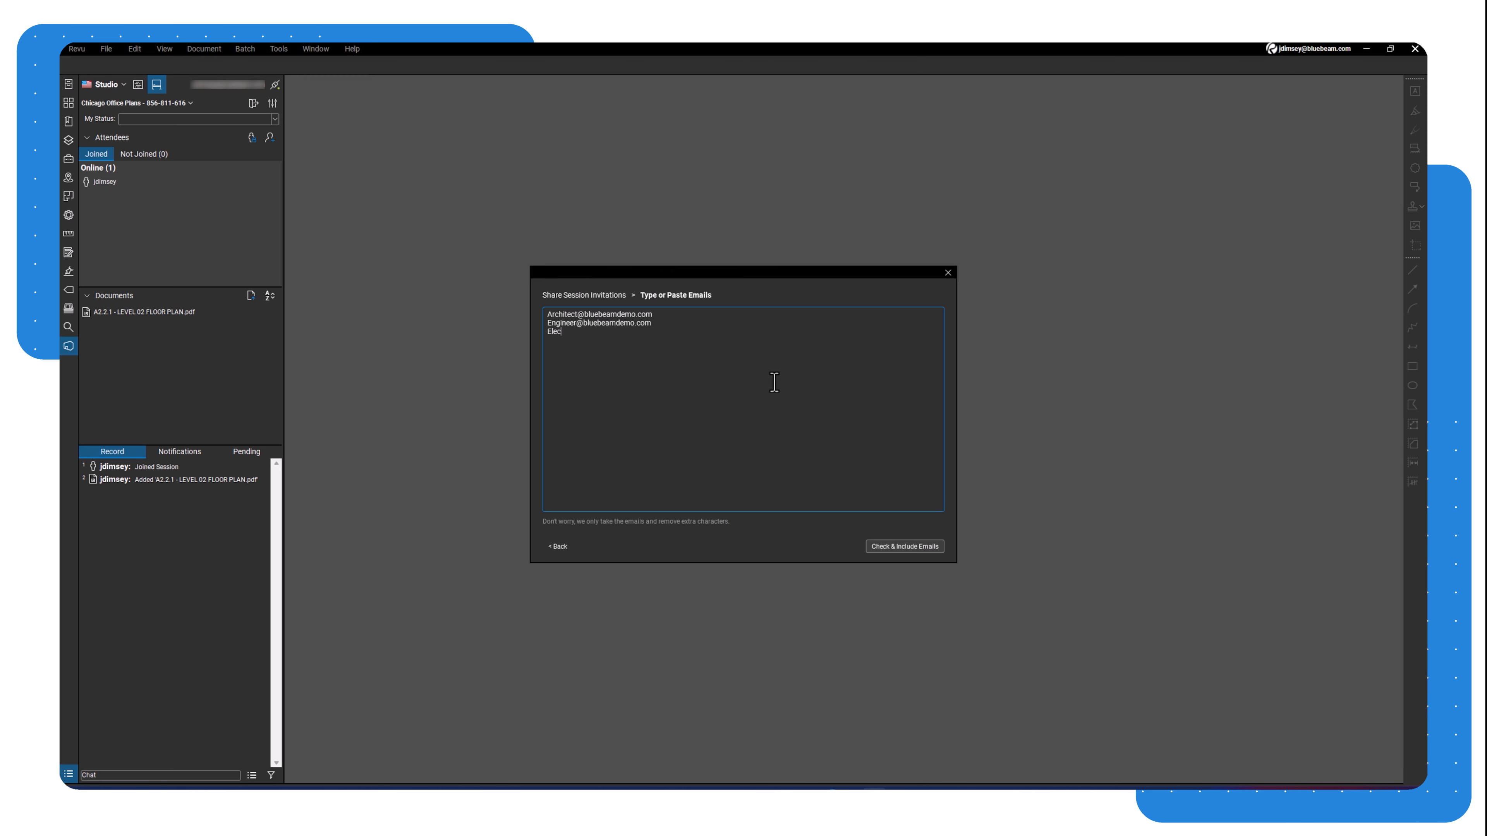
Add the three addresses to the invite list and send the invitations.
left_click(871, 551)
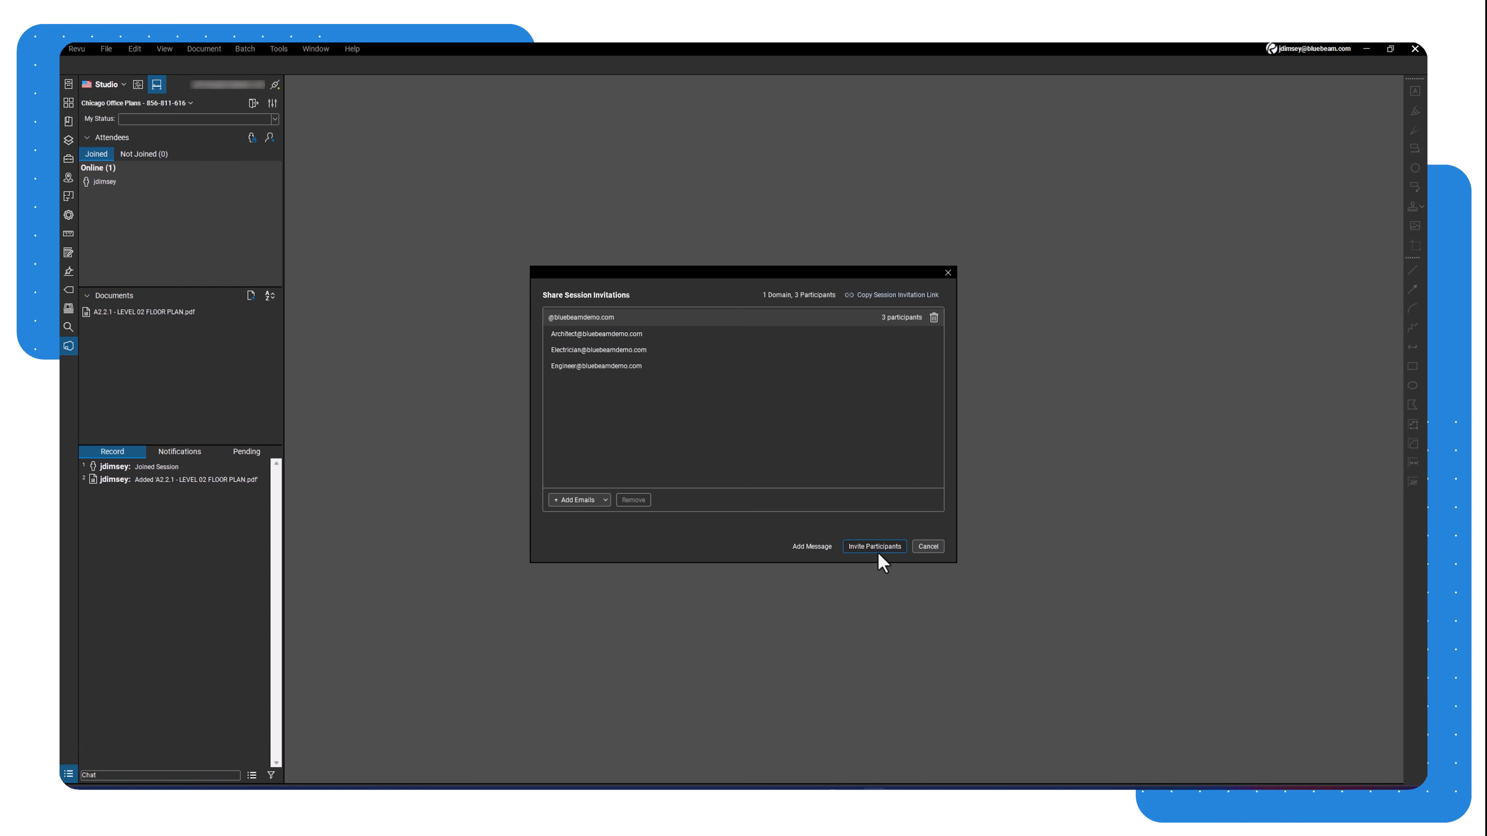
left_click(878, 555)
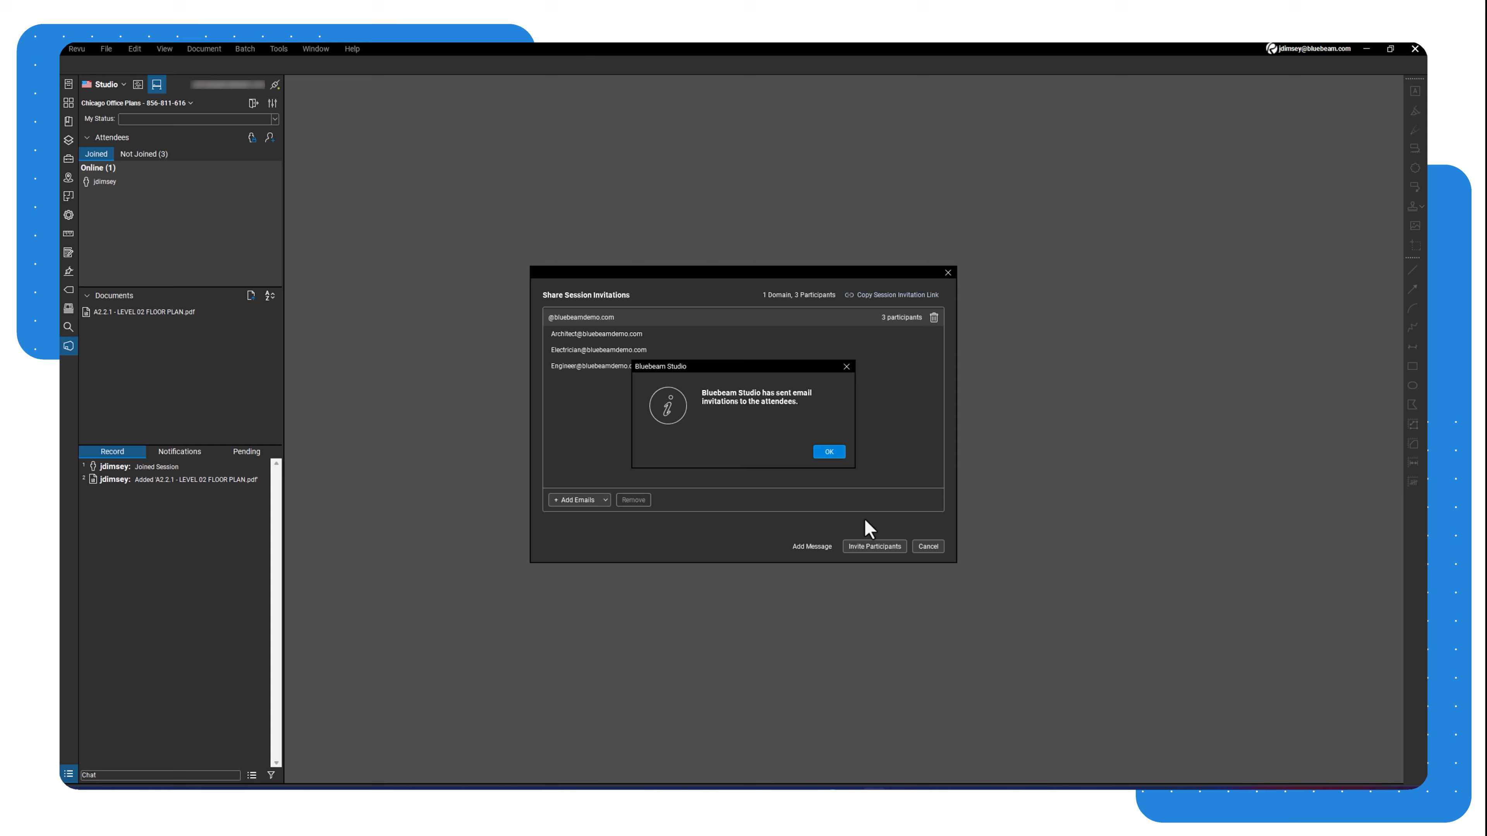
left_click(838, 454)
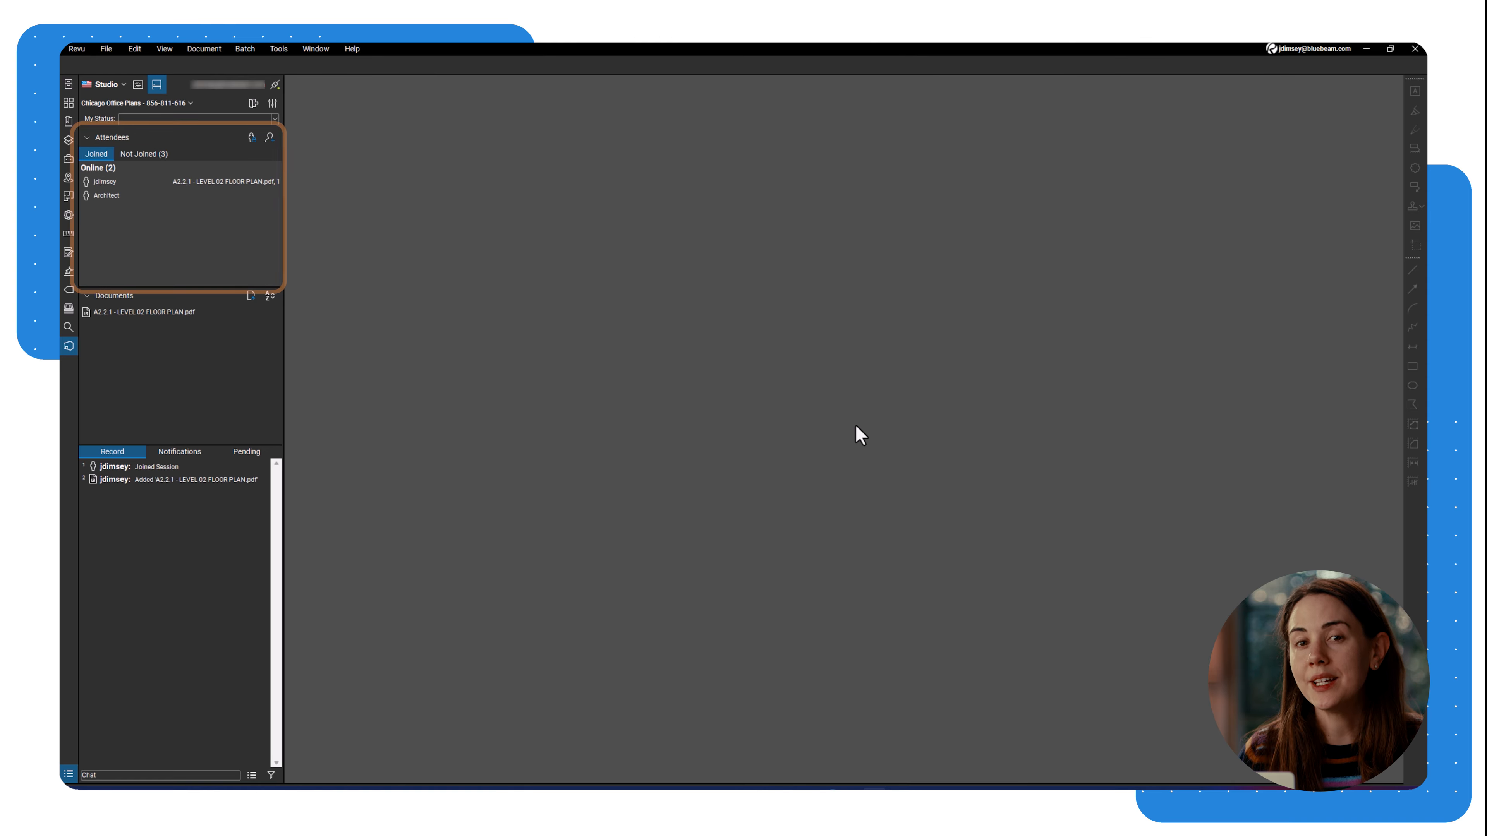
left_click(270, 139)
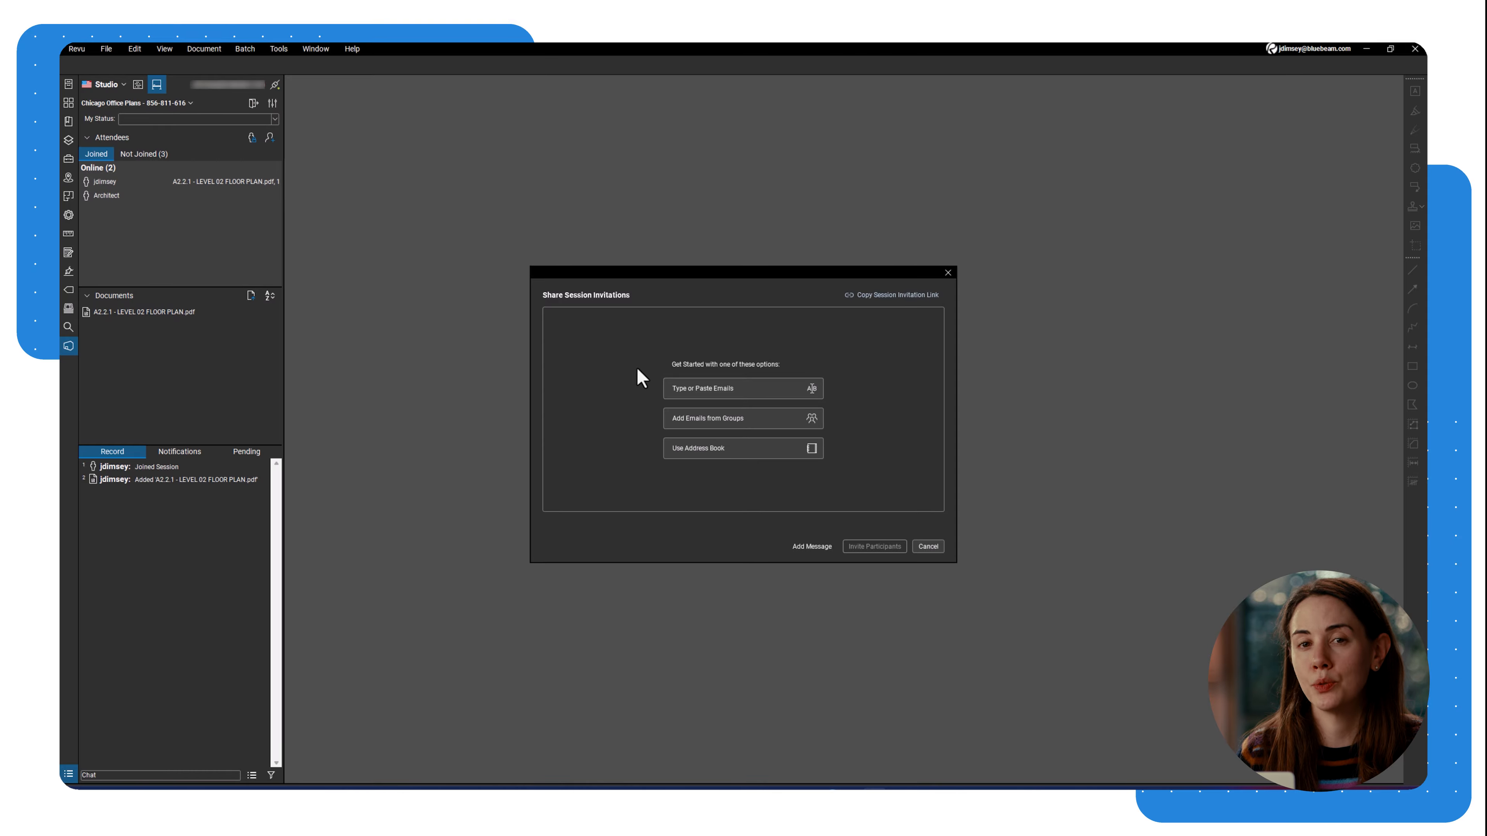
left_click(931, 548)
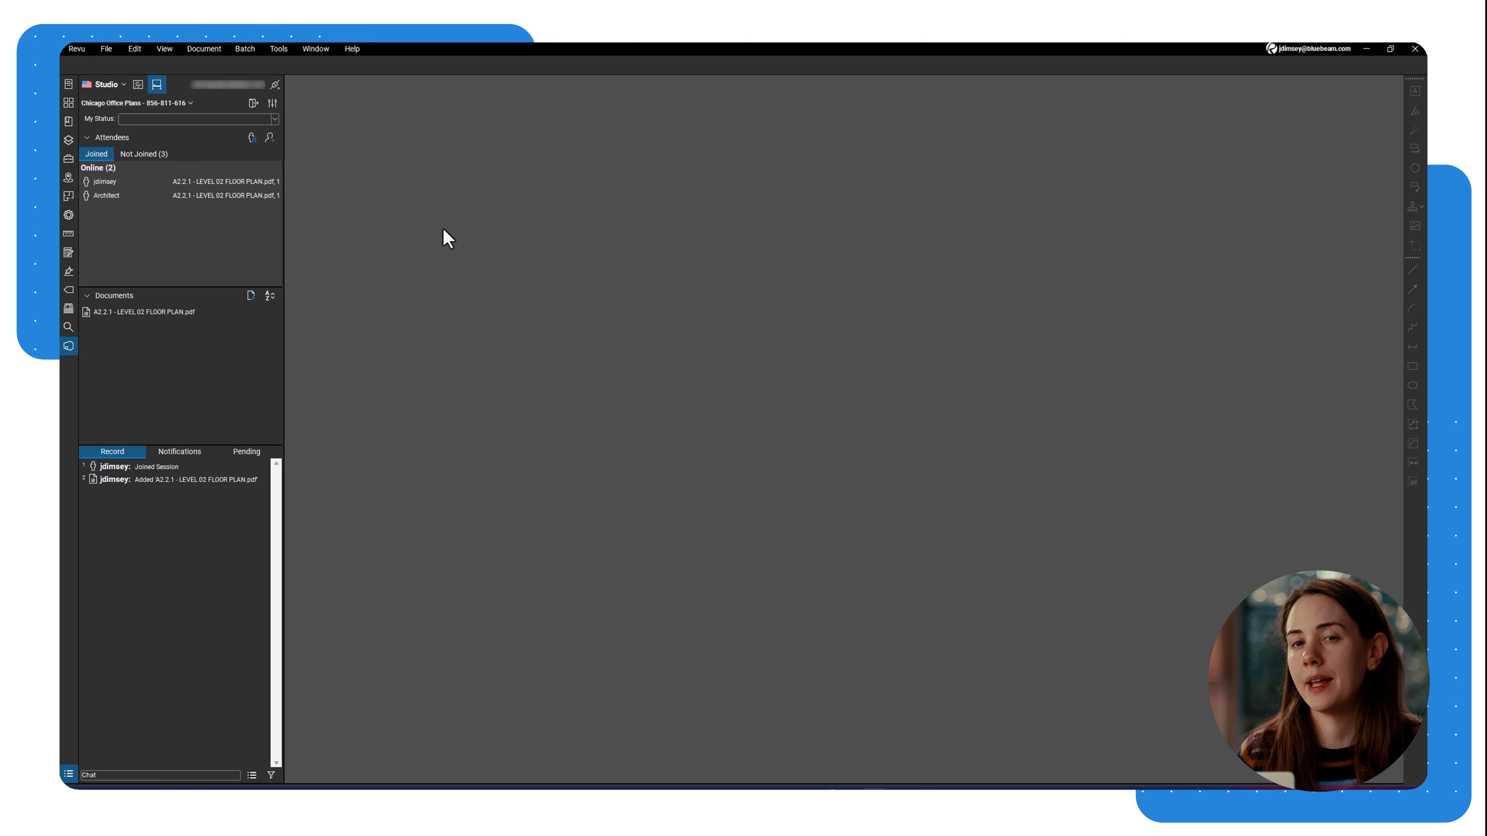
left_click(278, 105)
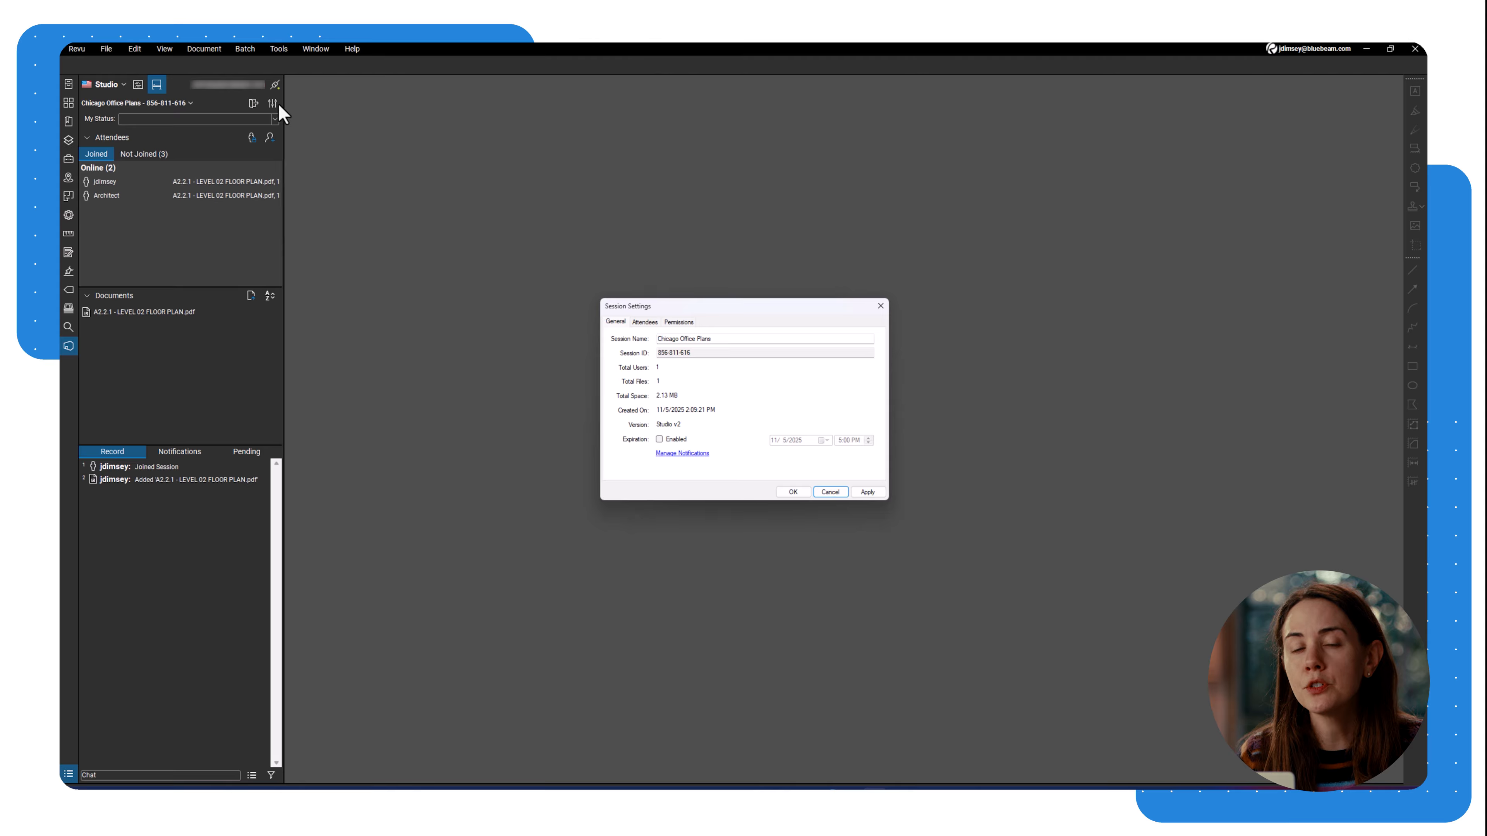
left_click(844, 492)
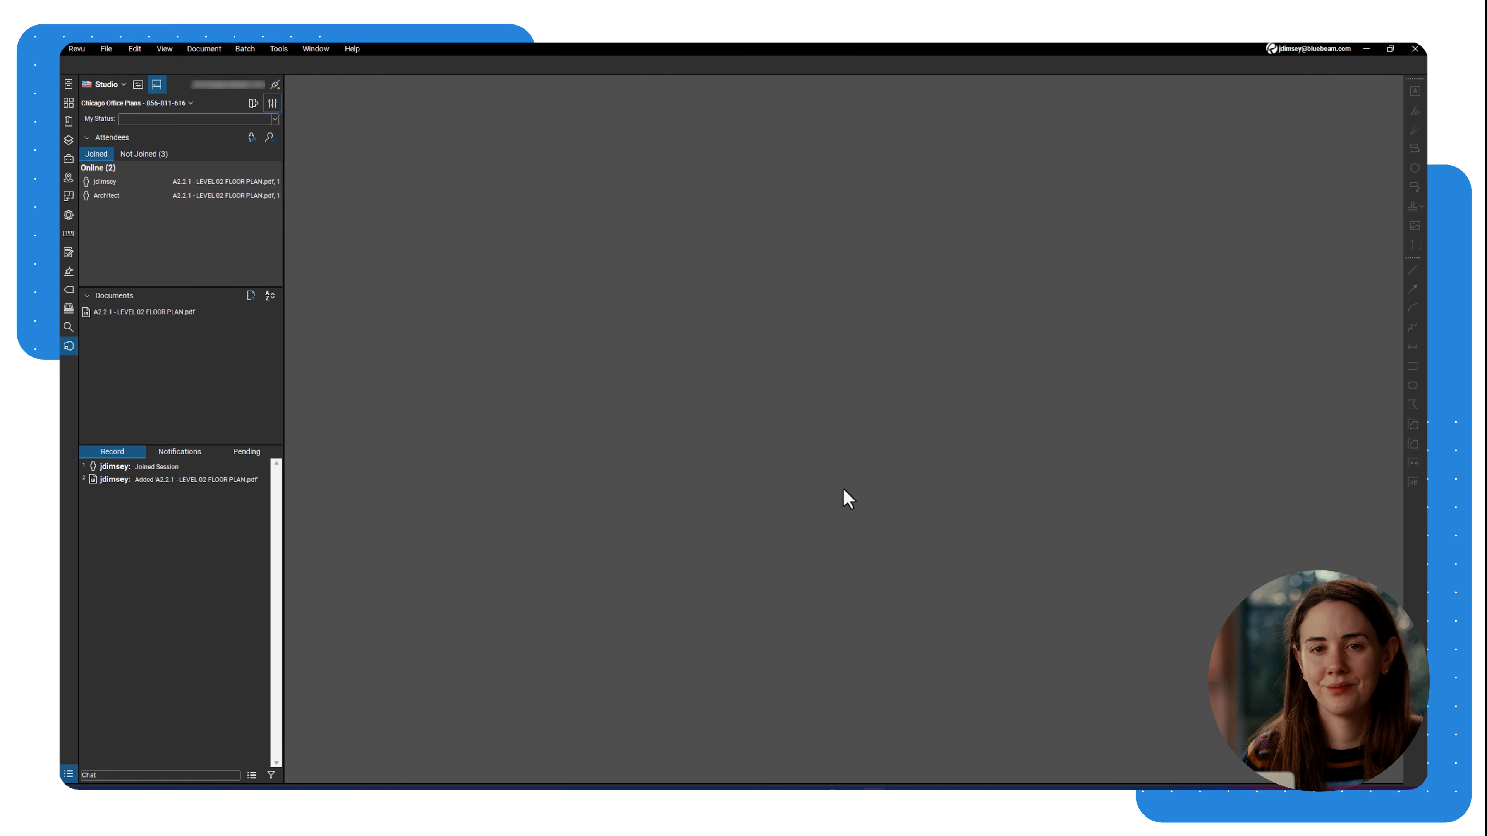
Open the session's floor plan PDF and pick the Polygon Cloud tool.
double_click(254, 316)
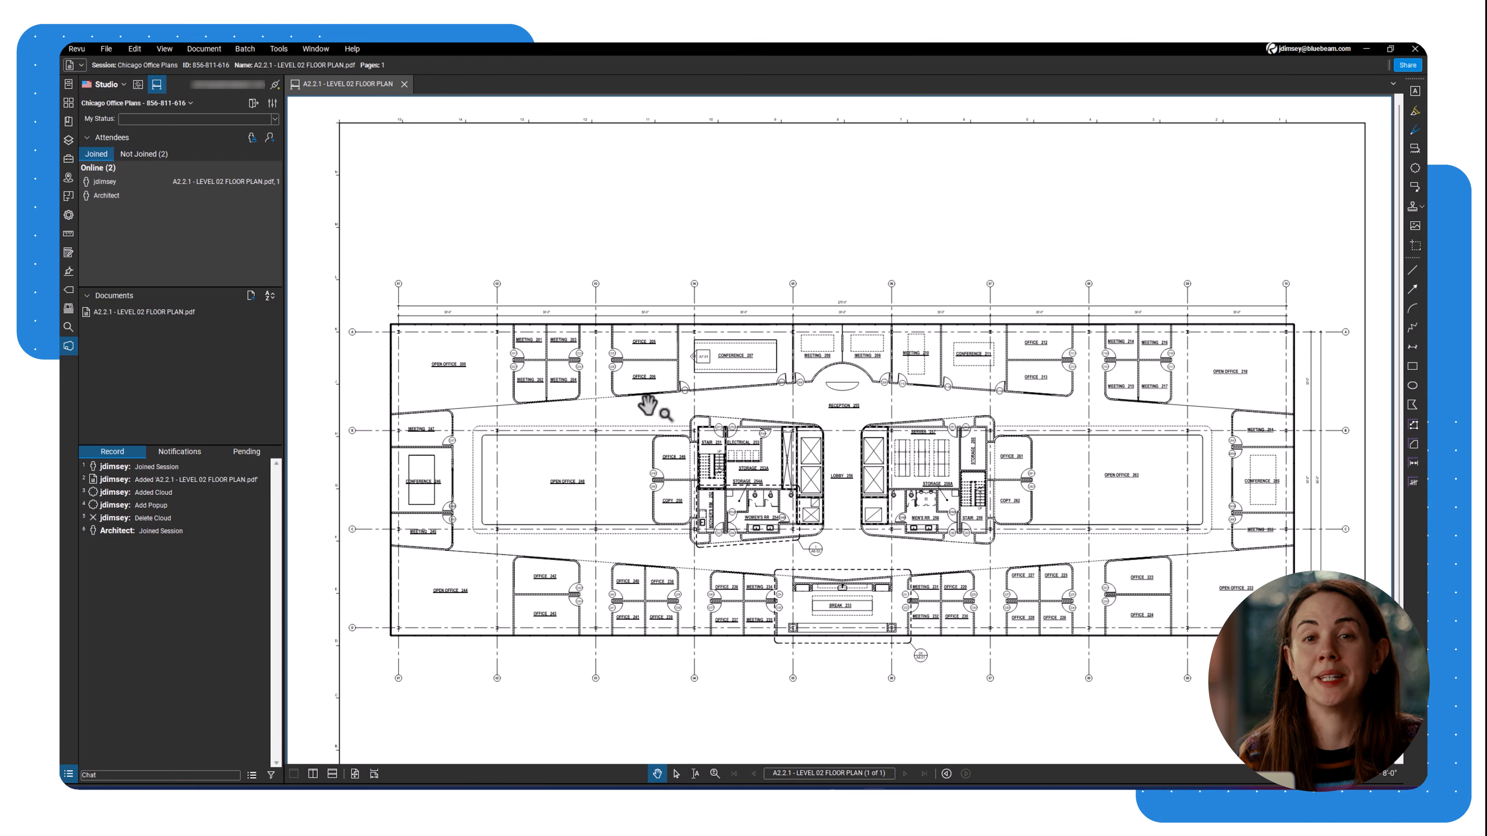
key("v")
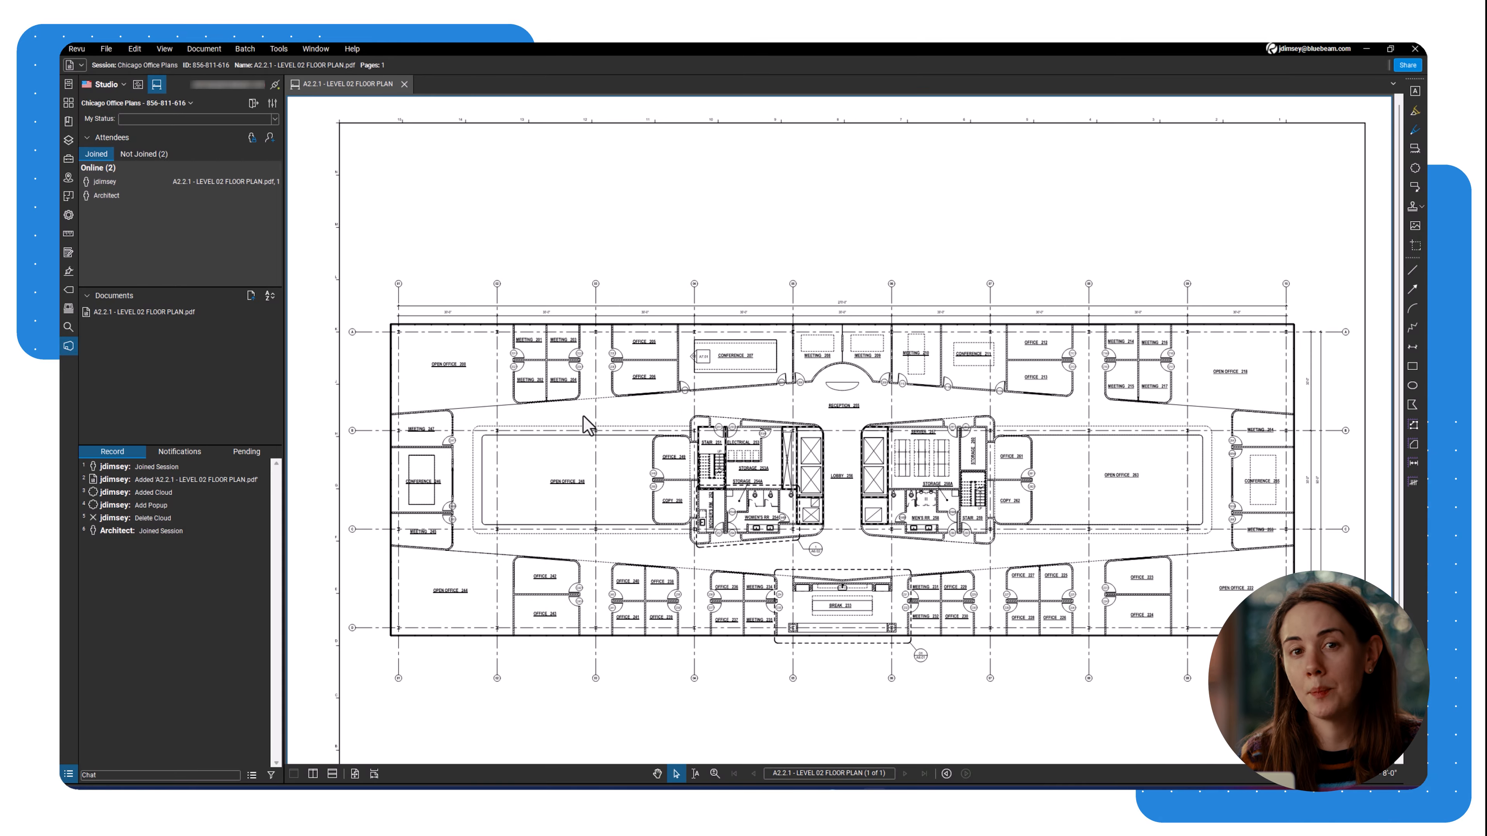
left_click(1413, 172)
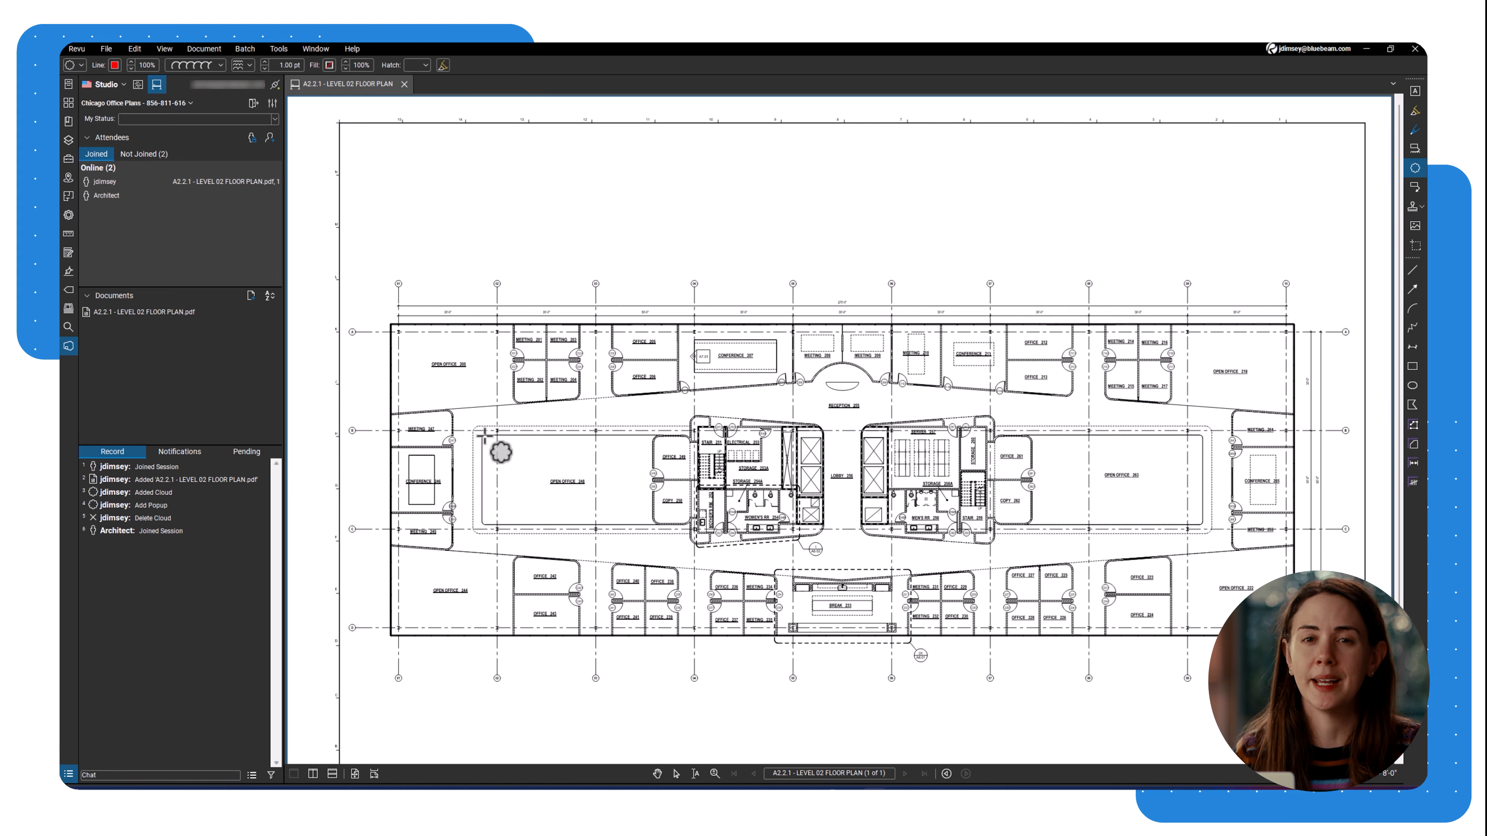
scroll(509, 438, "up", 3)
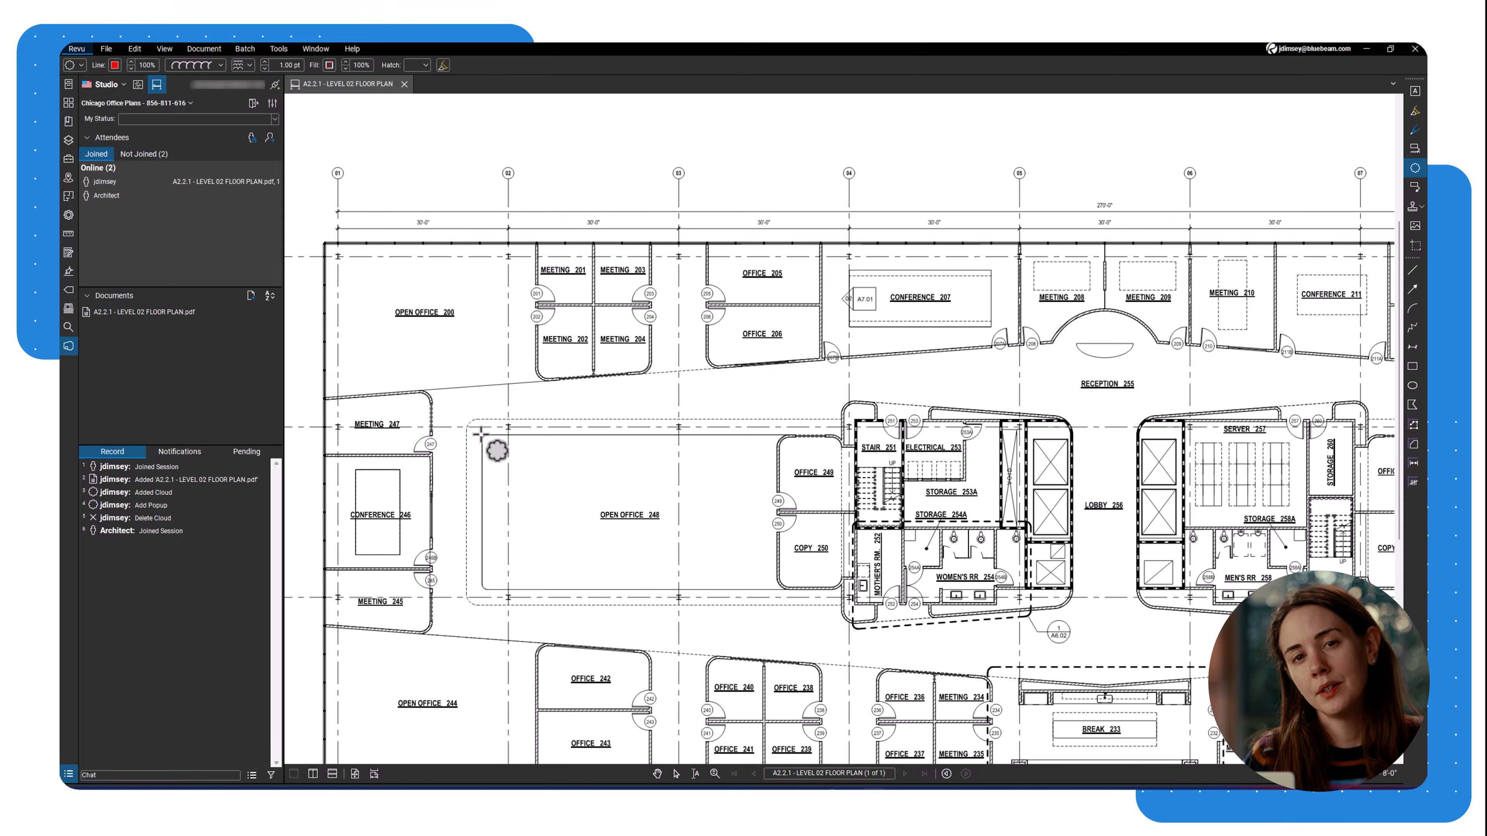
Draw a four-corner cloud around Open Office 248, closing it at the start point.
left_click(481, 434)
left_click(481, 587)
left_click(843, 588)
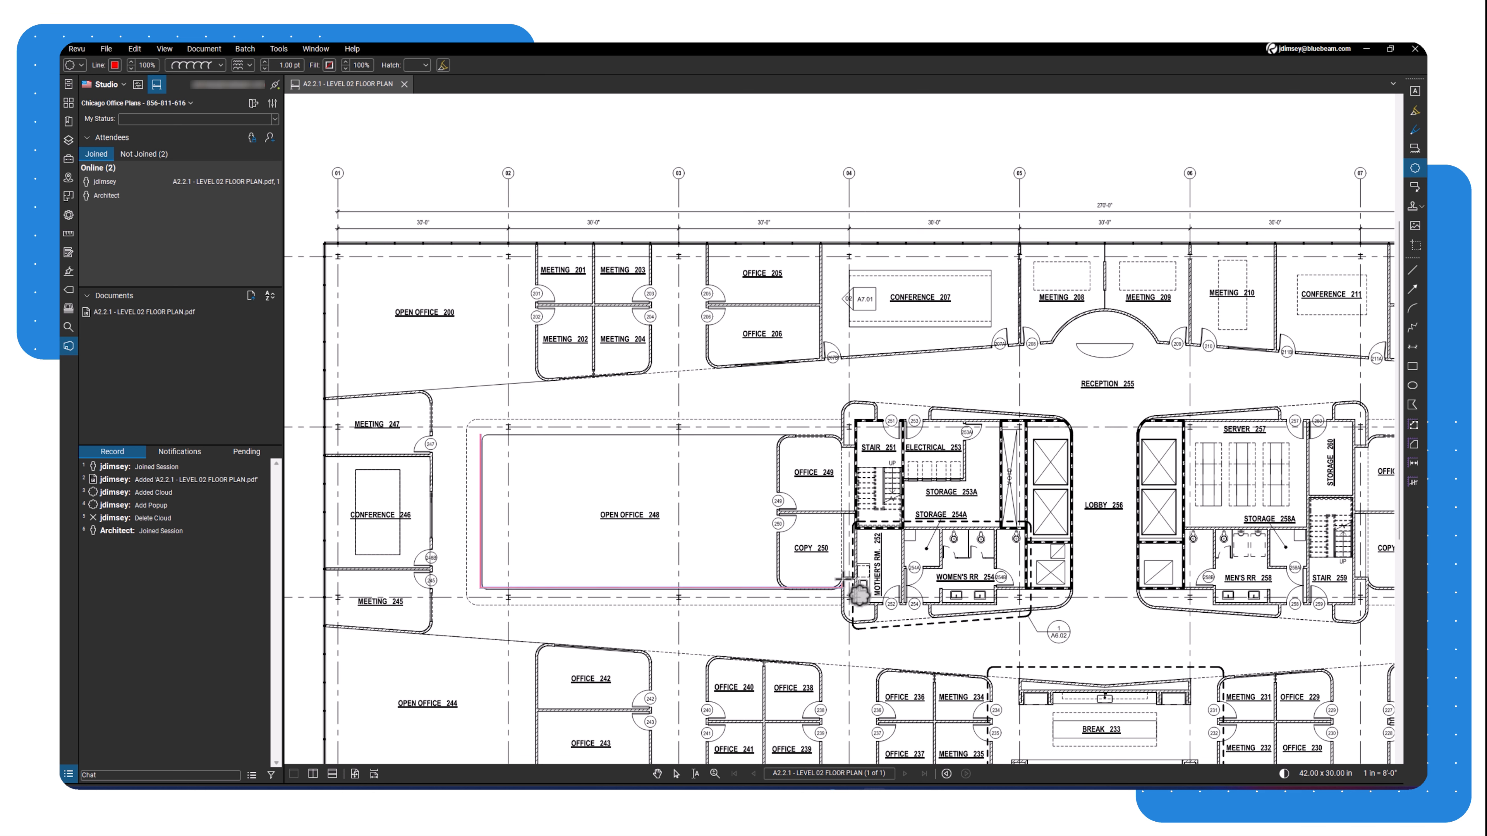
left_click(843, 434)
left_click(481, 435)
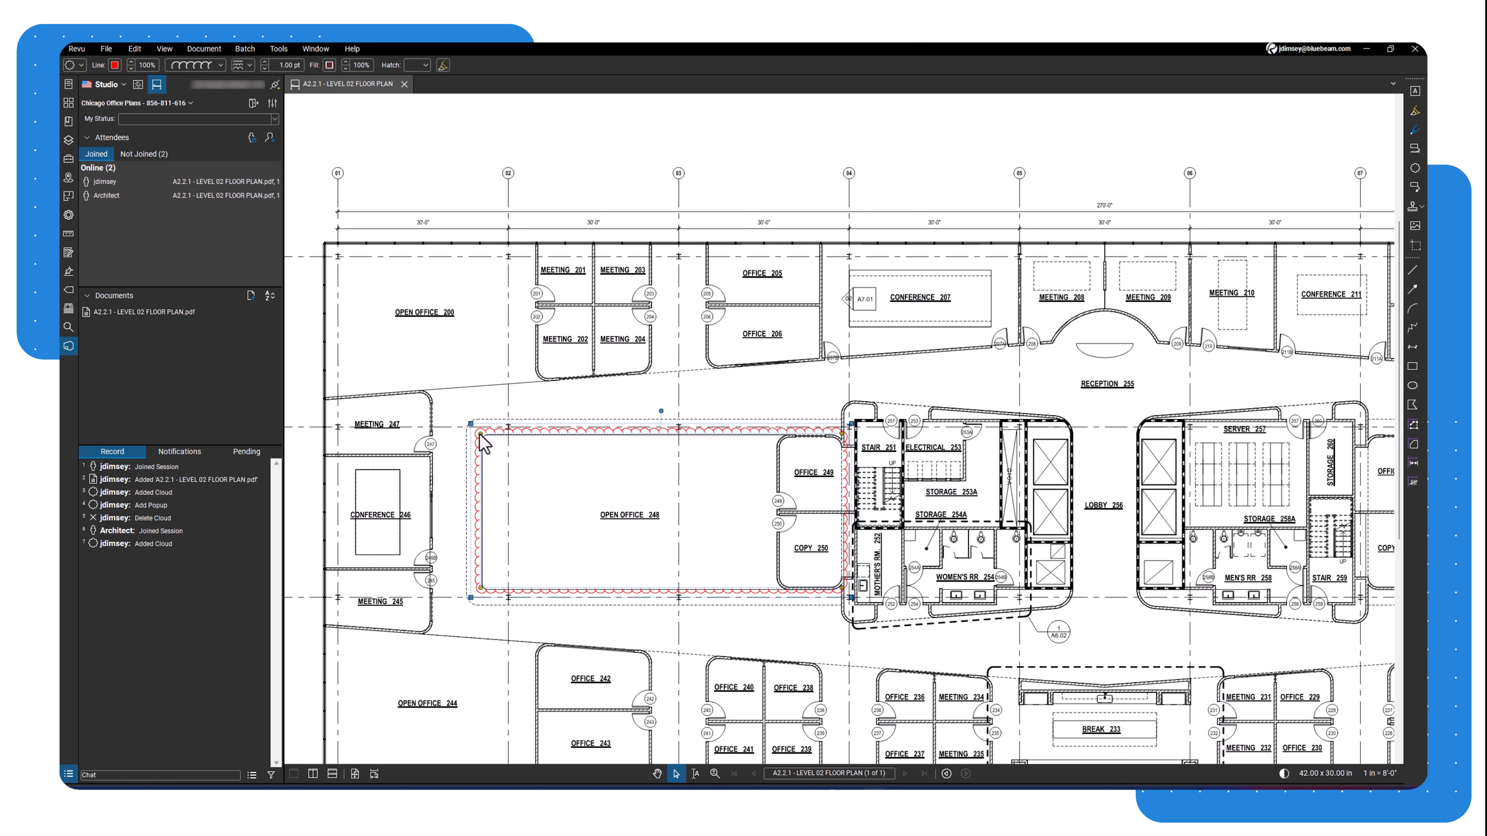
left_click(551, 396)
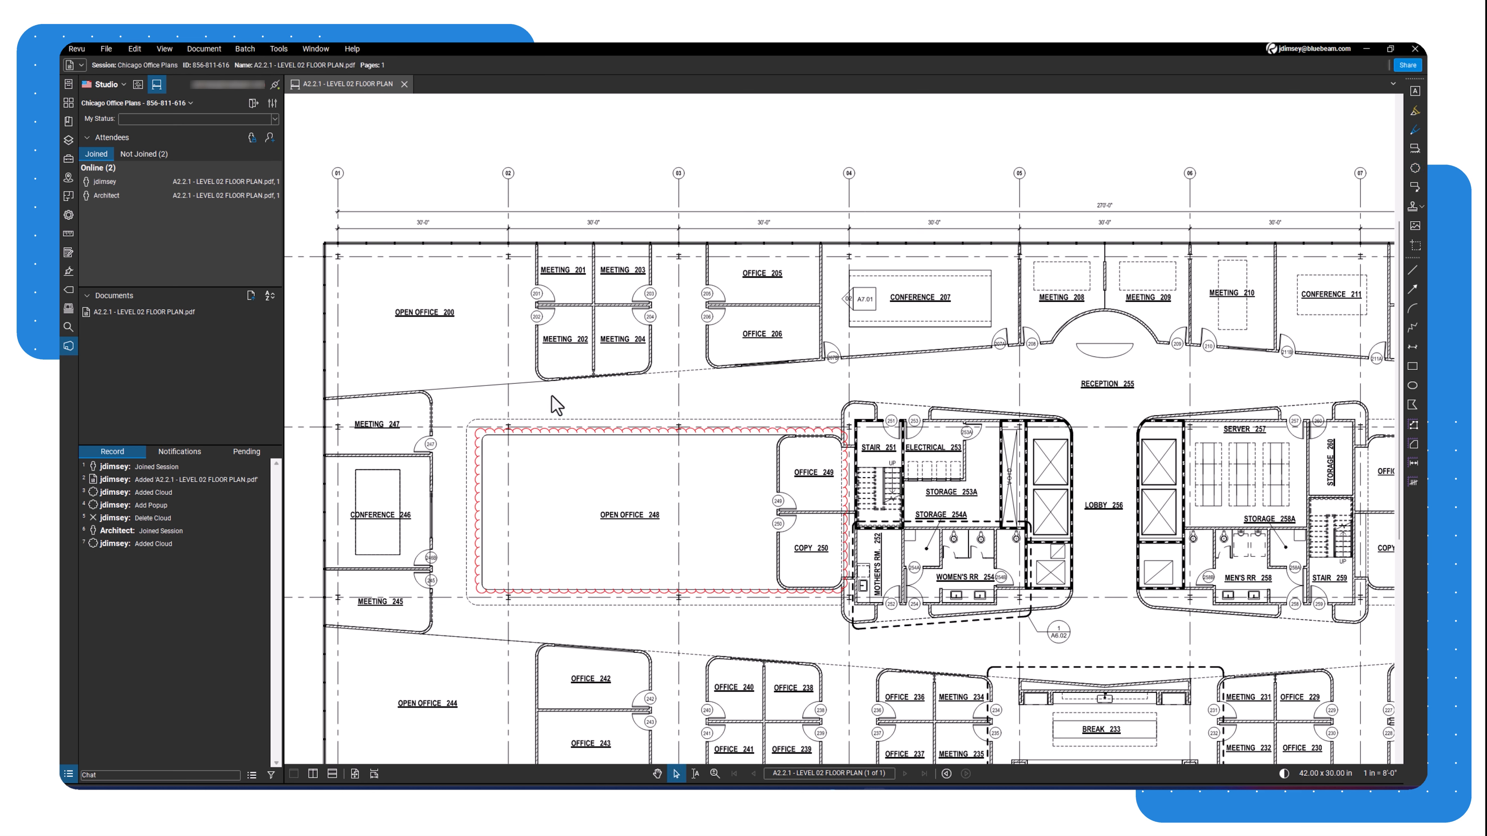
left_click(573, 431)
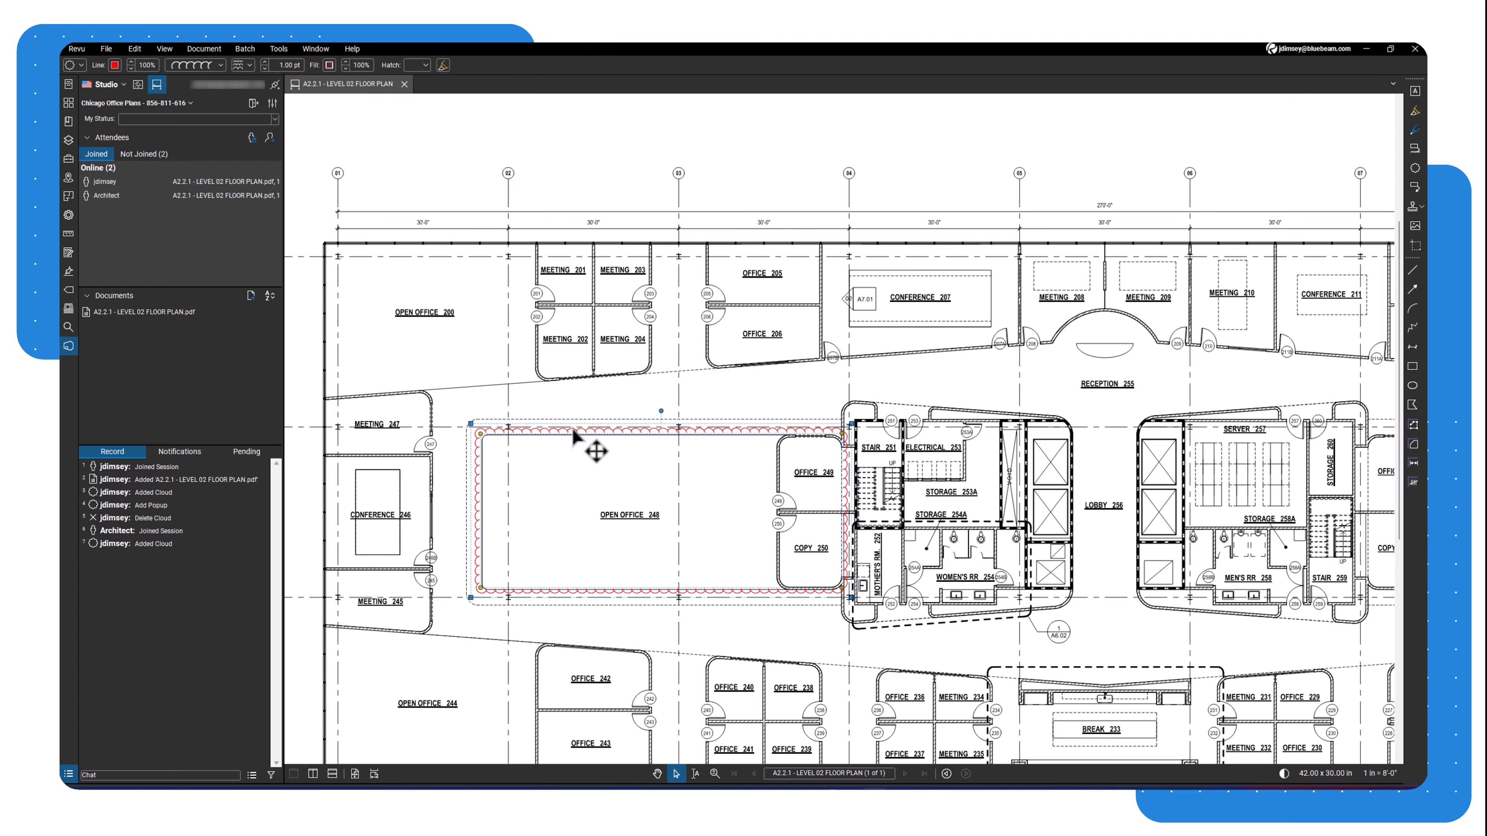
Alert the Architect about the Open Office 248 cloud, then deselect it.
right_click(573, 430)
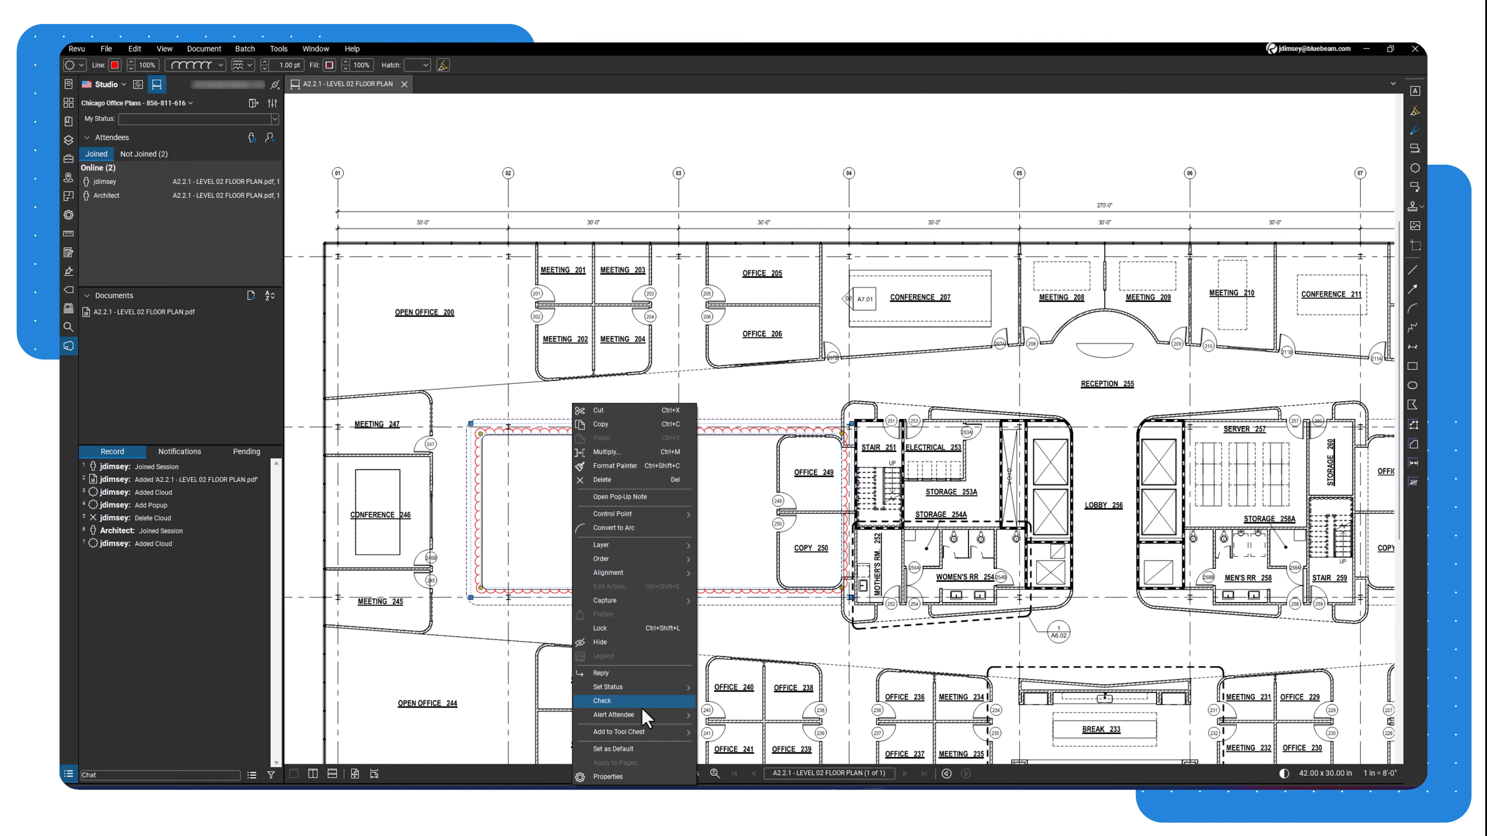
mouse_move(642, 711)
left_click(723, 715)
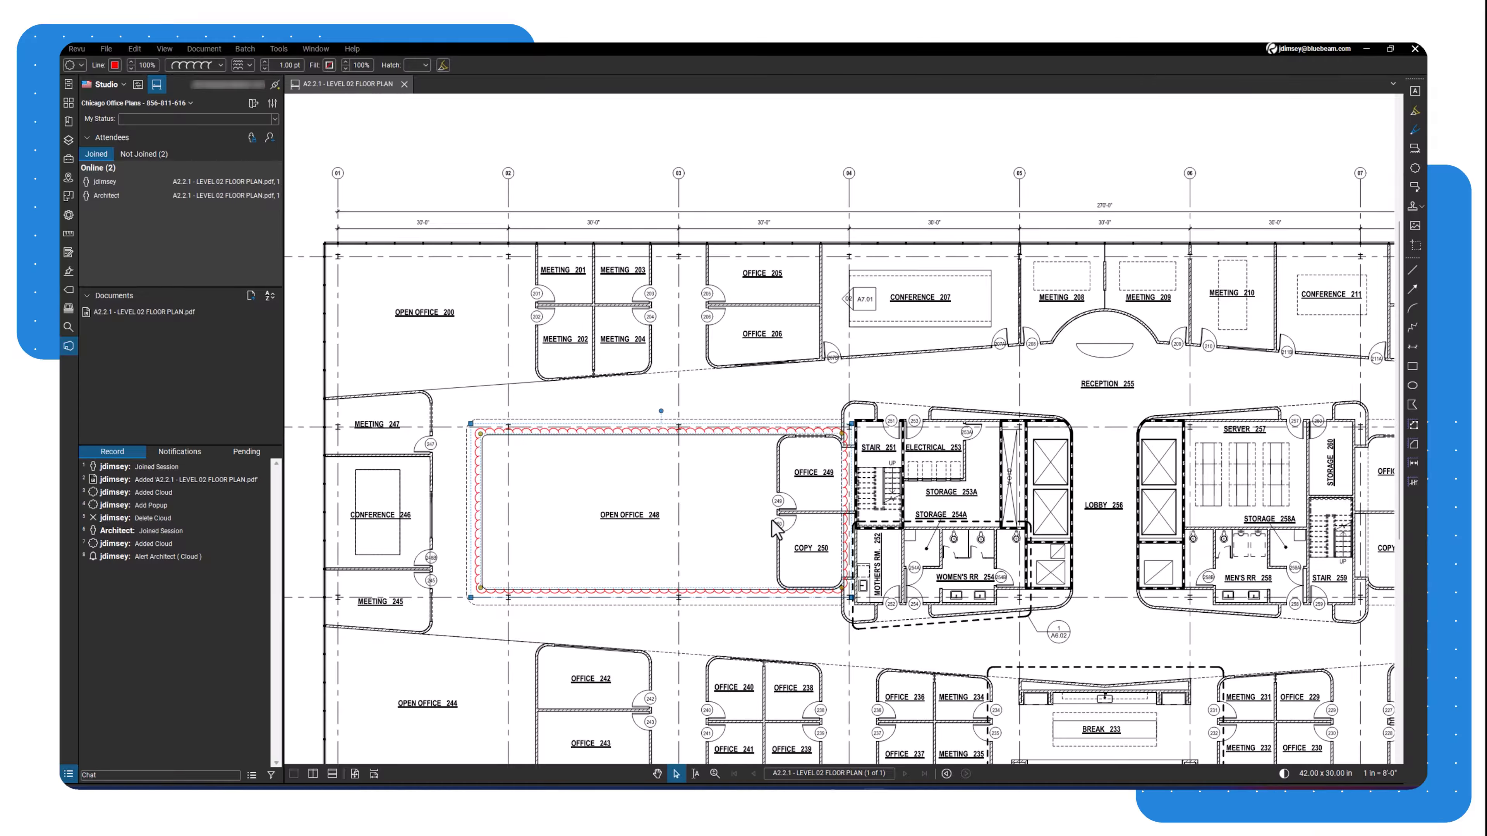
left_click(772, 520)
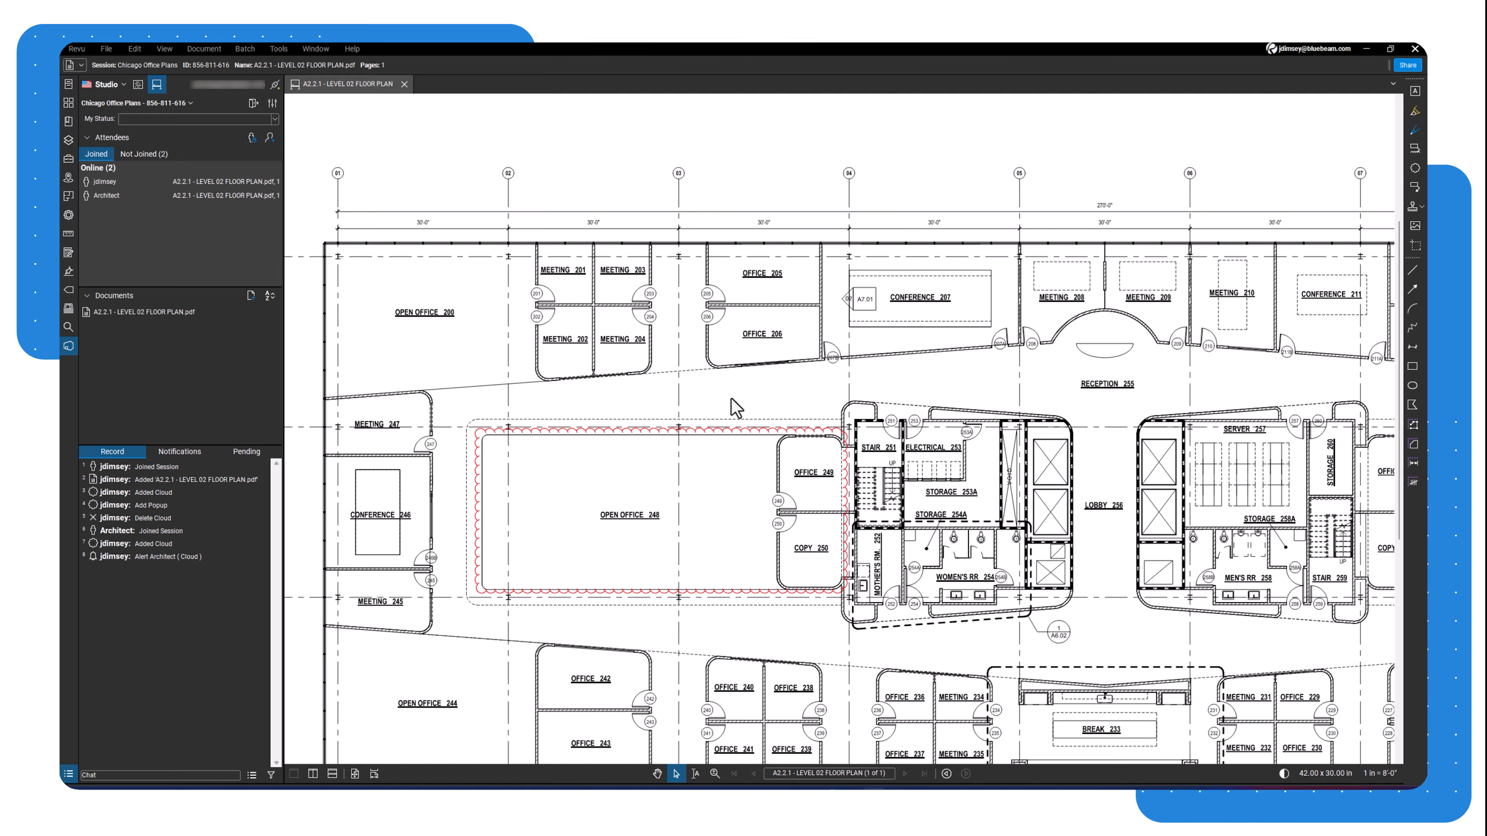
Follow the Architect to see their Office 205 cloud, then open the Record filter dropdown.
right_click(126, 198)
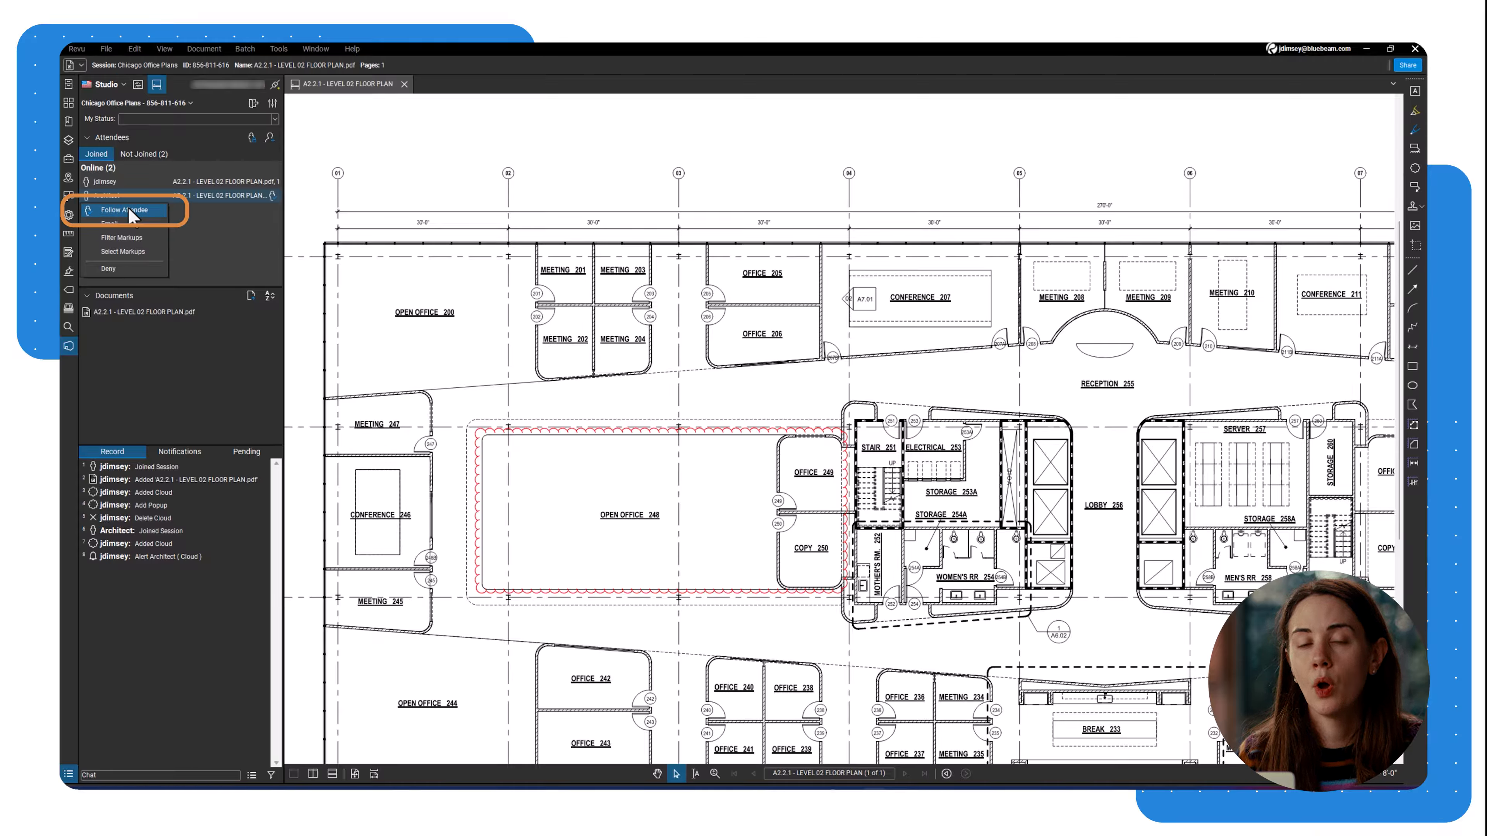
left_click(128, 209)
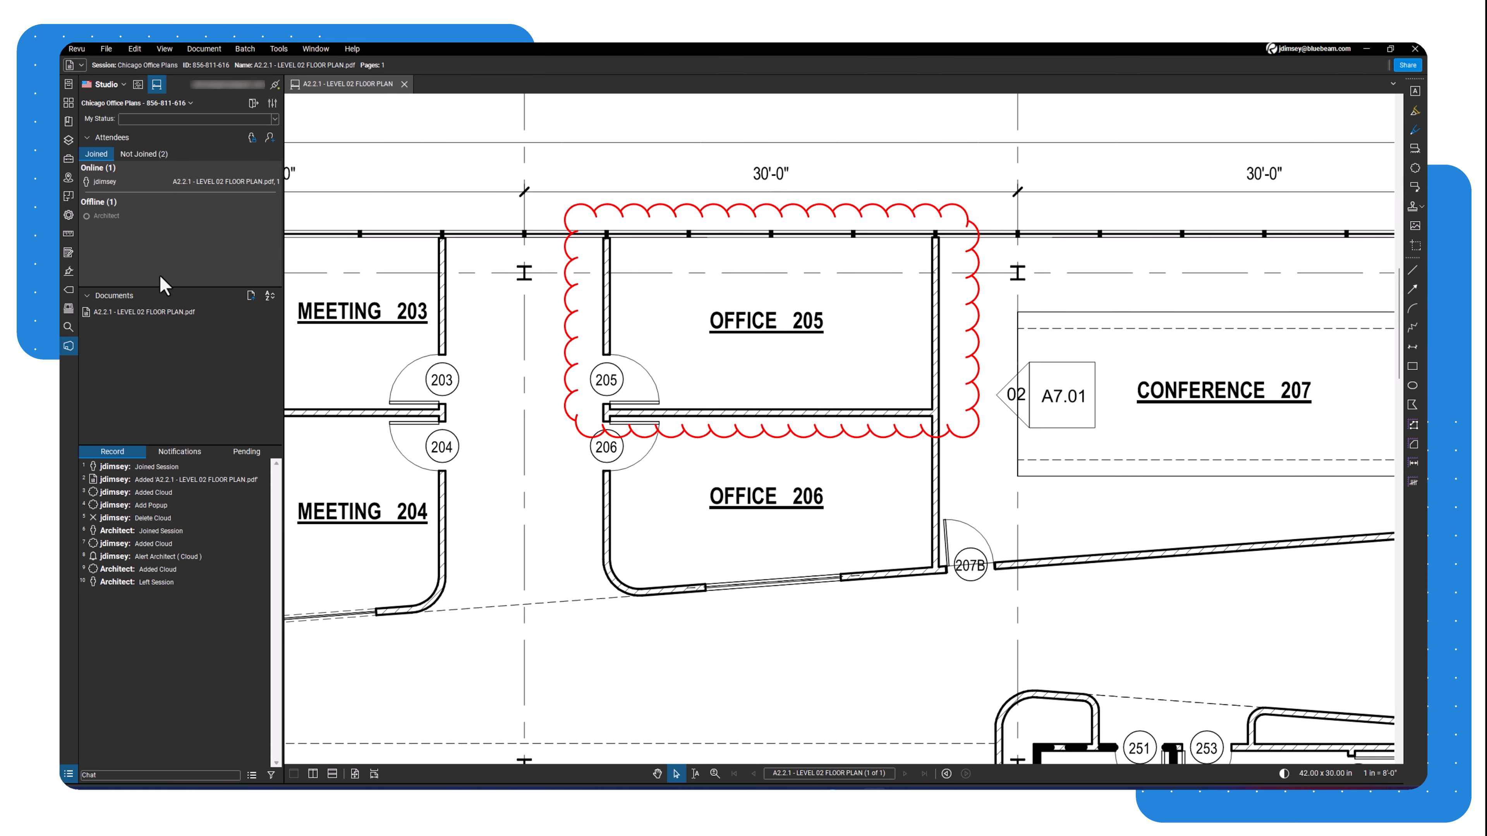
left_click(278, 774)
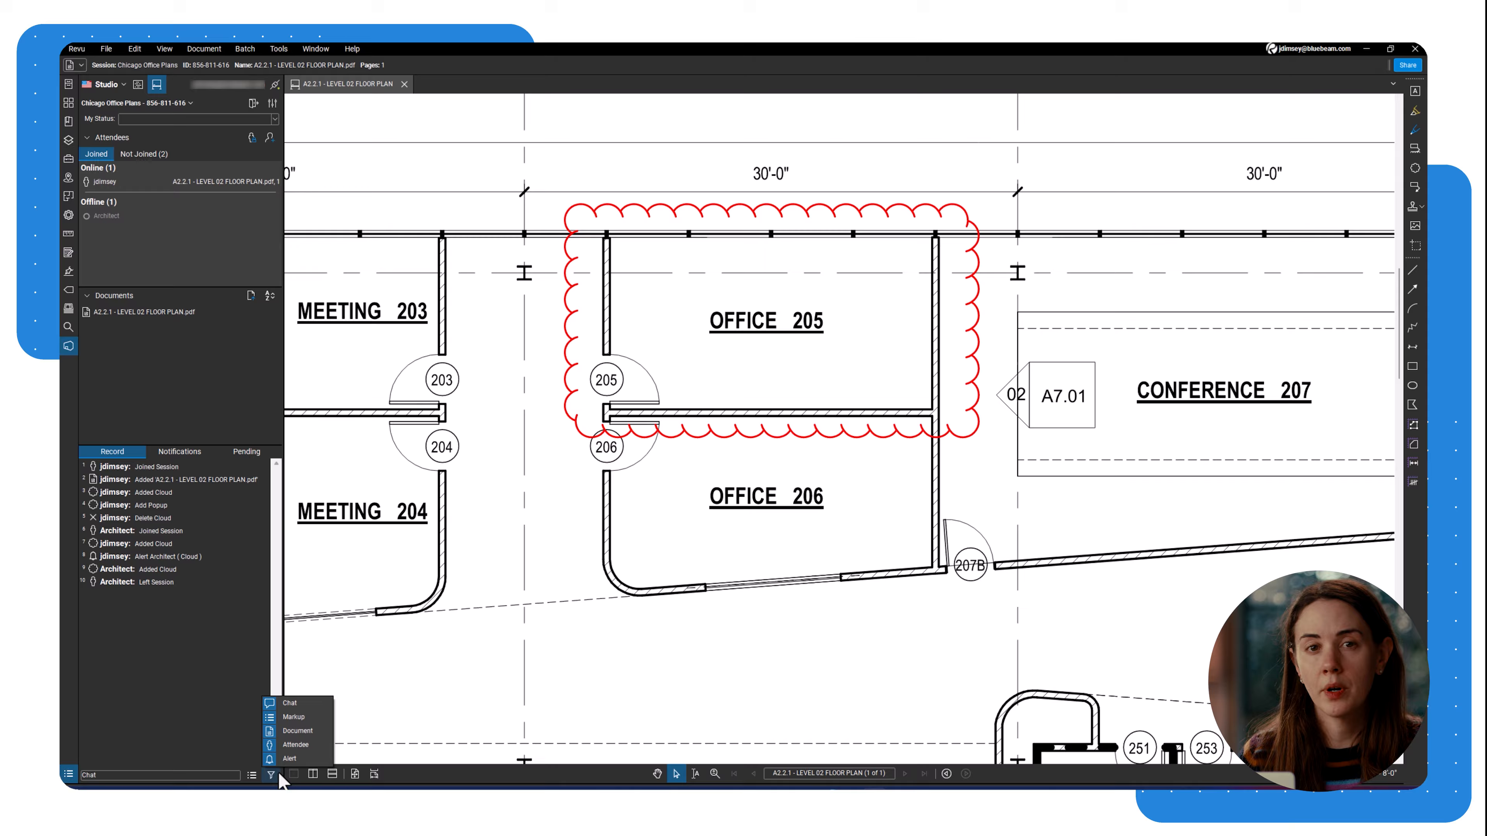
left_click(278, 774)
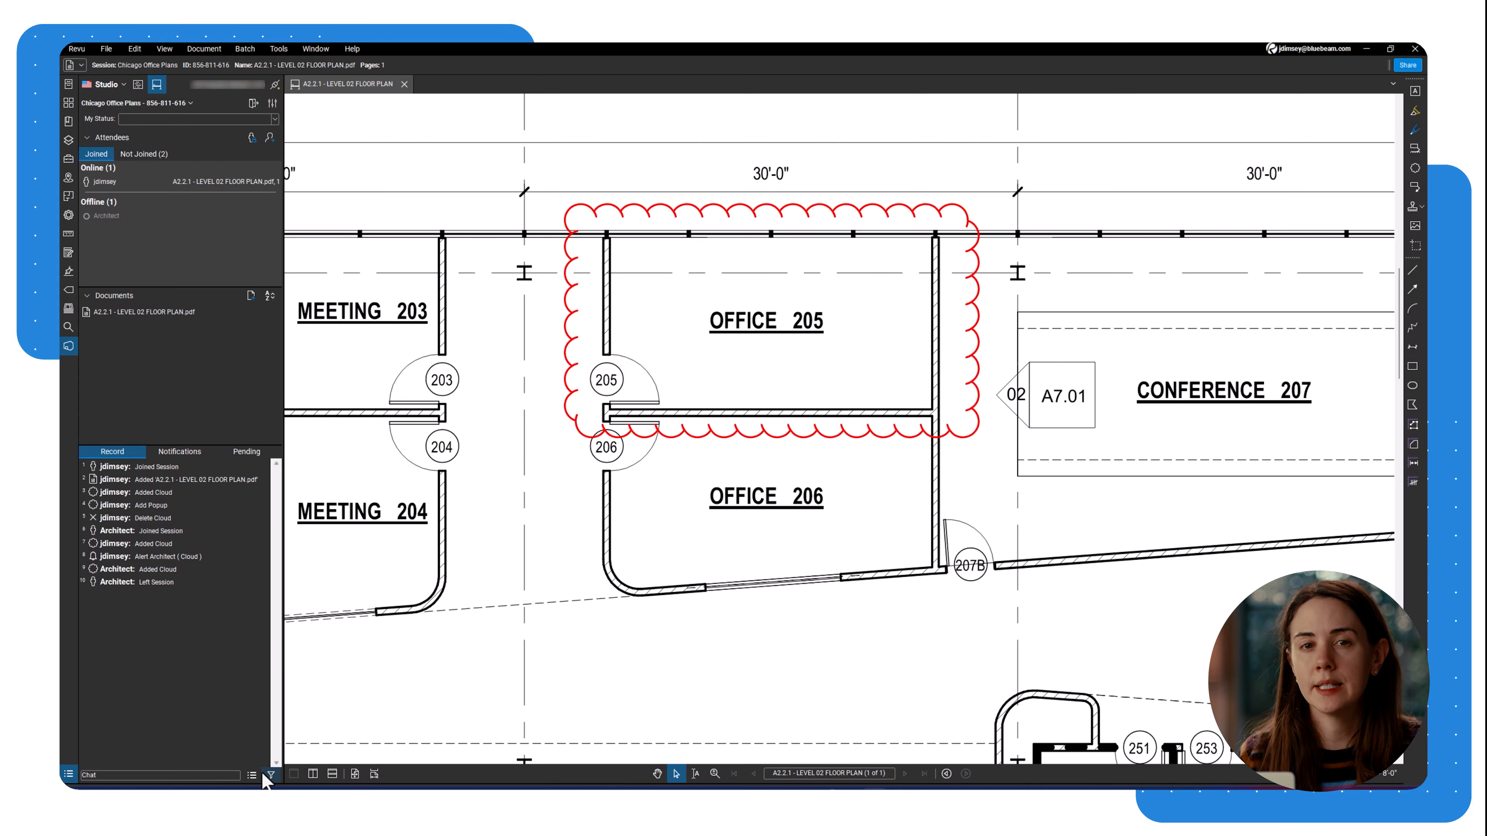
left_click(259, 776)
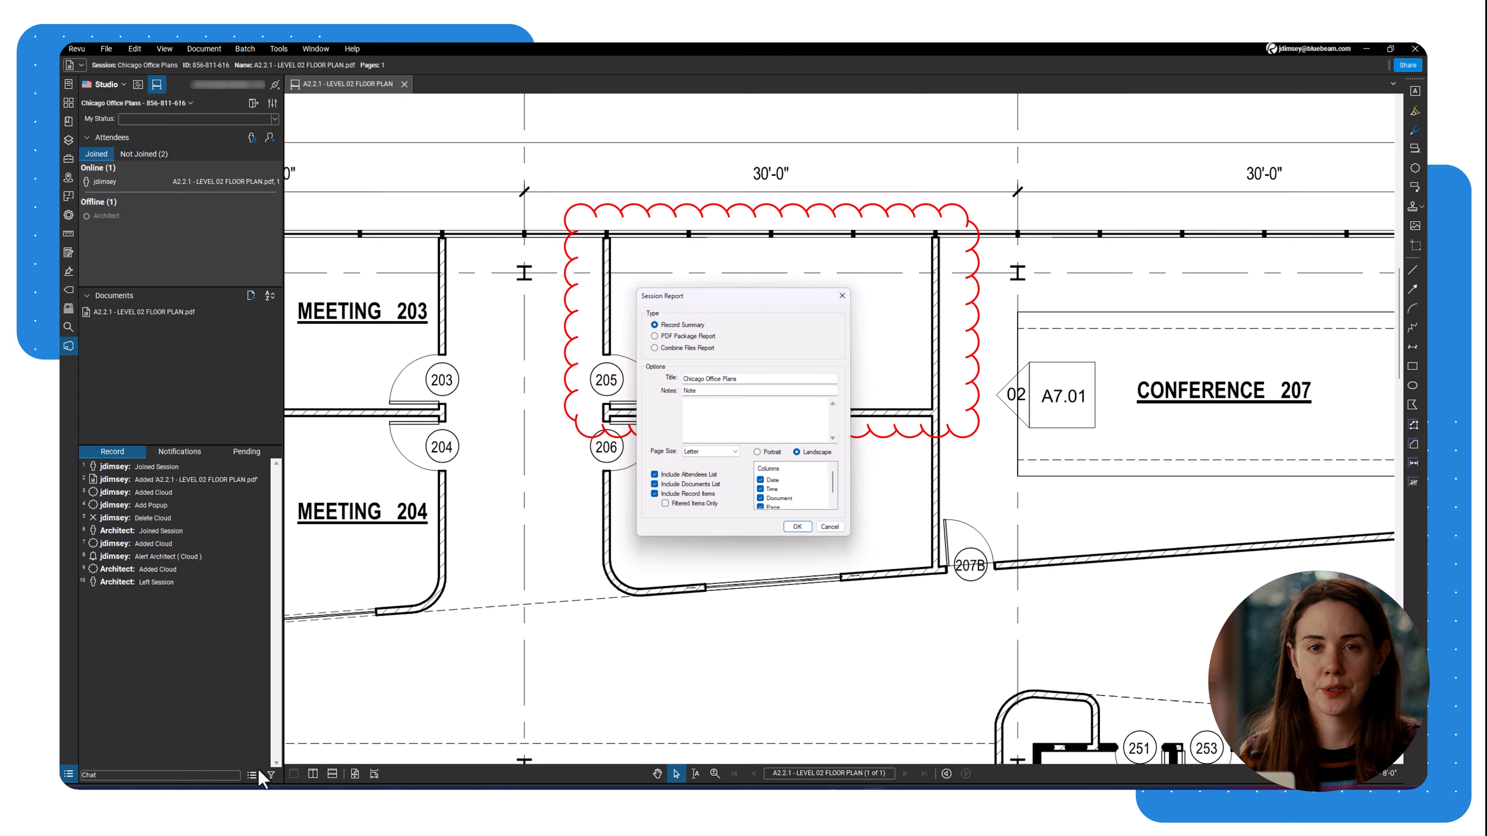
left_click(829, 527)
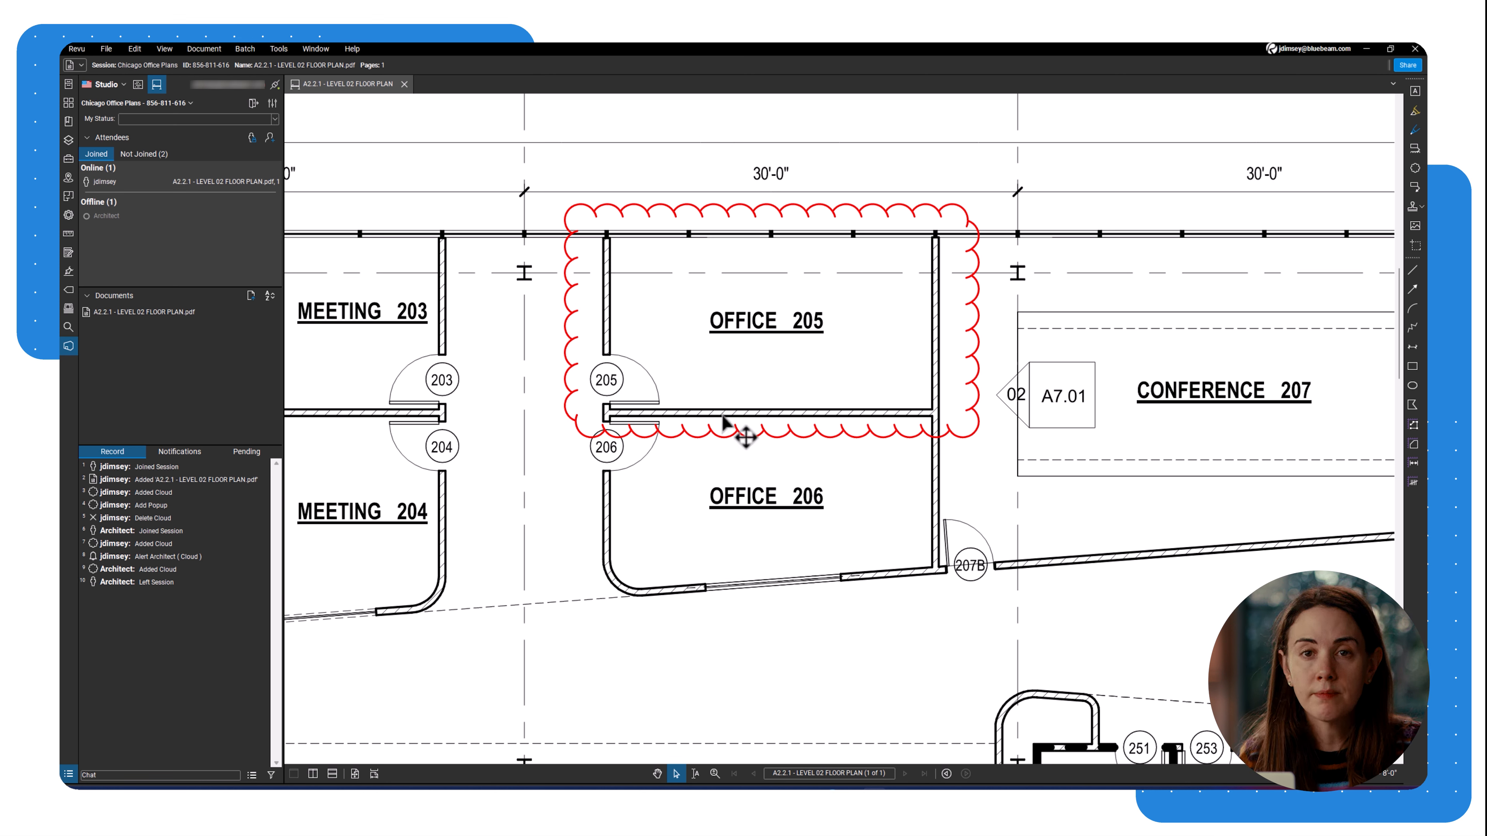
Finish the Chicago Office Plans session with Save In Folder and Generate Report kept on.
left_click(190, 104)
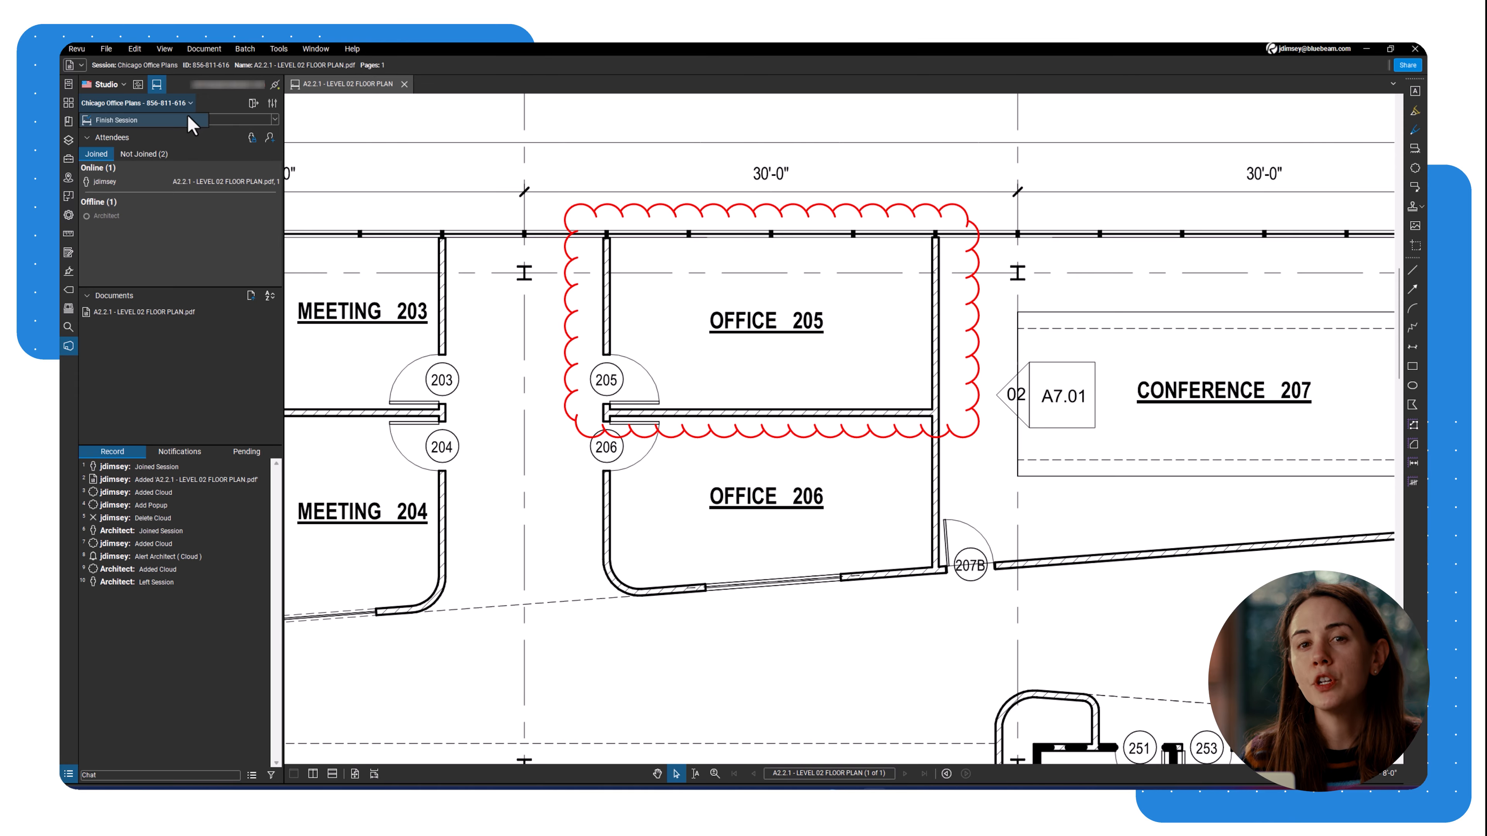
left_click(180, 119)
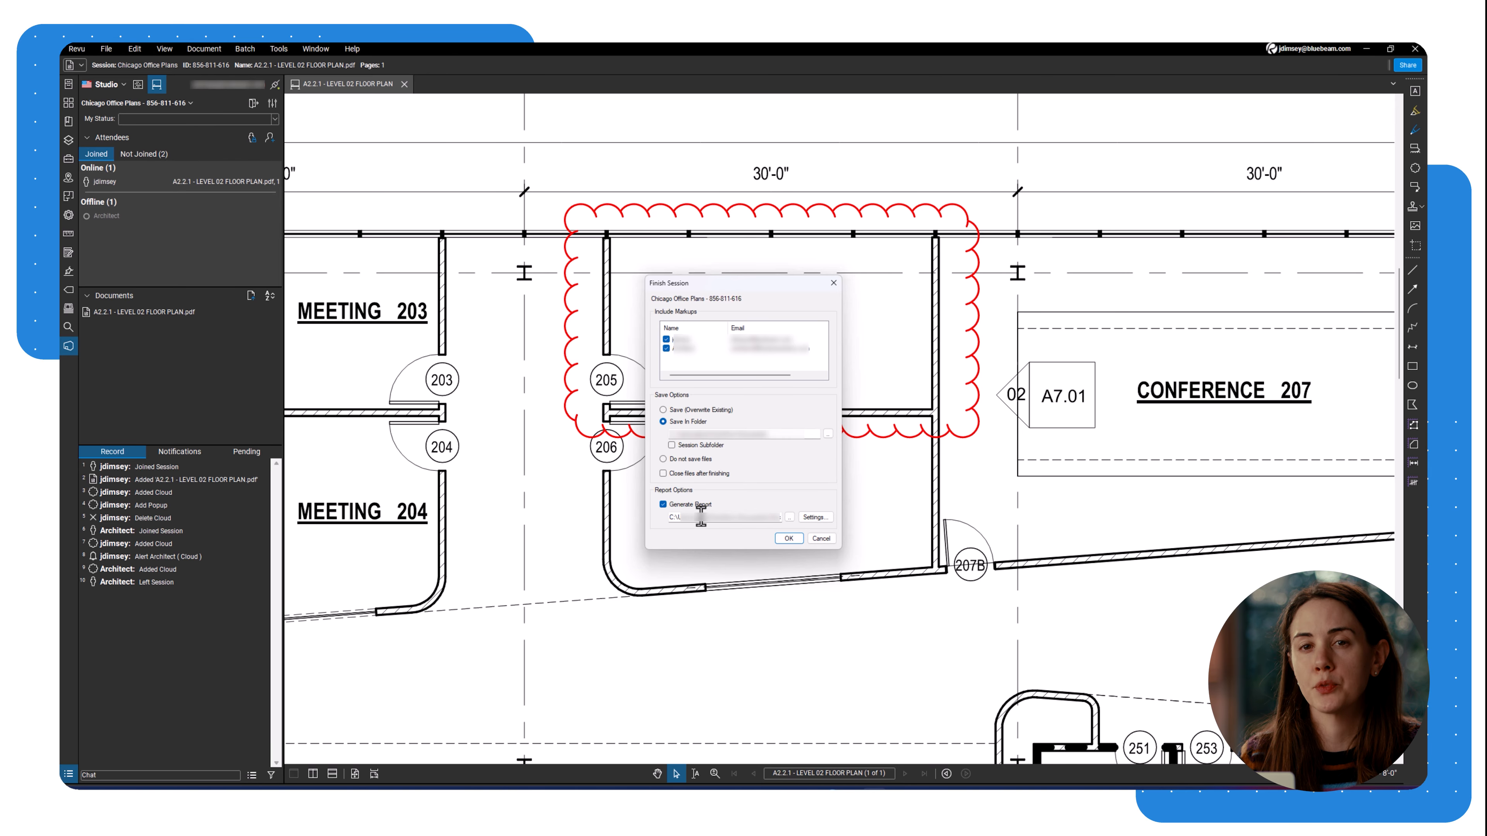
left_click(779, 539)
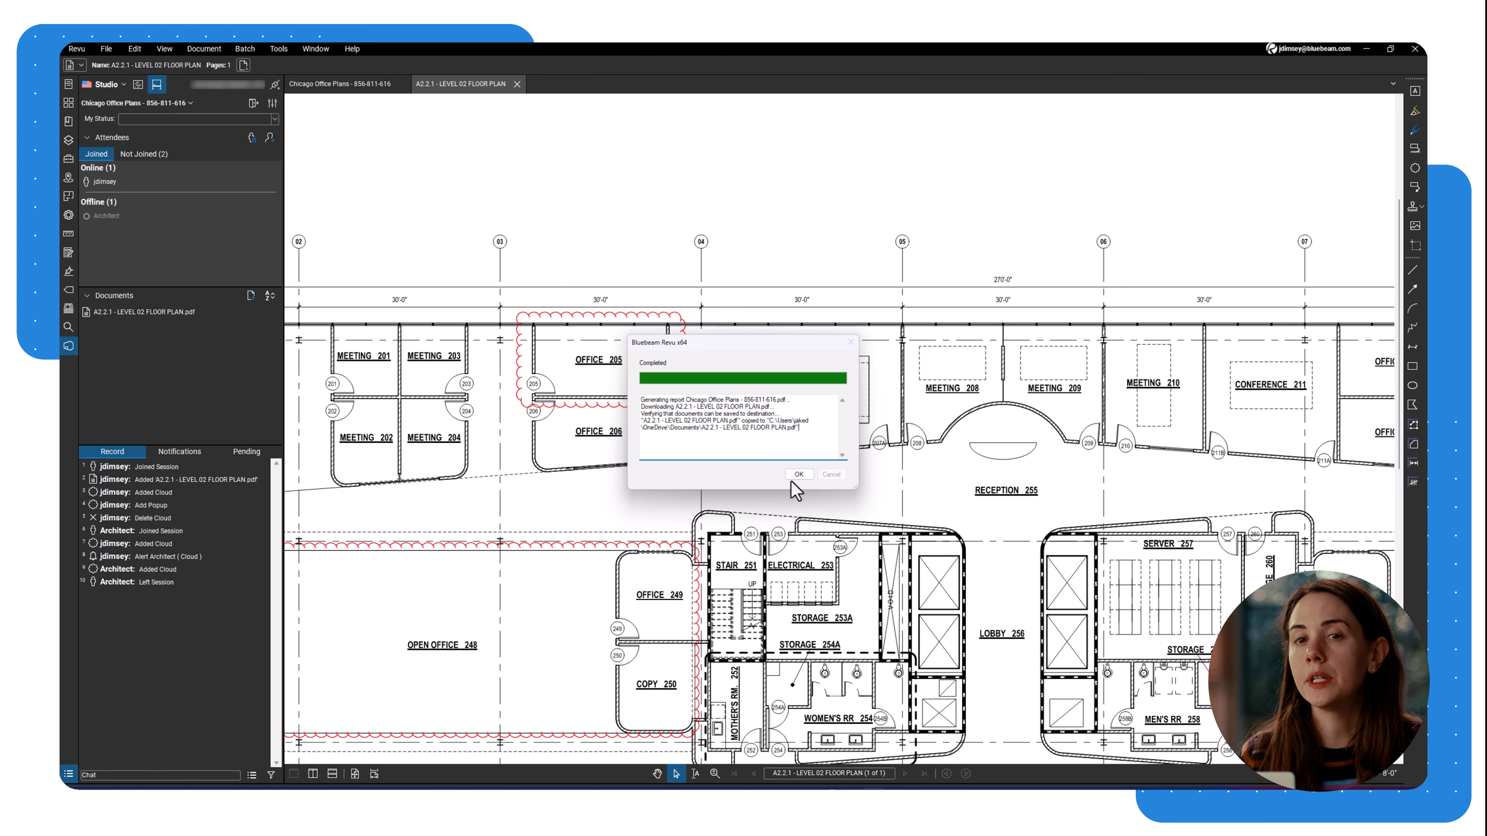
left_click(795, 476)
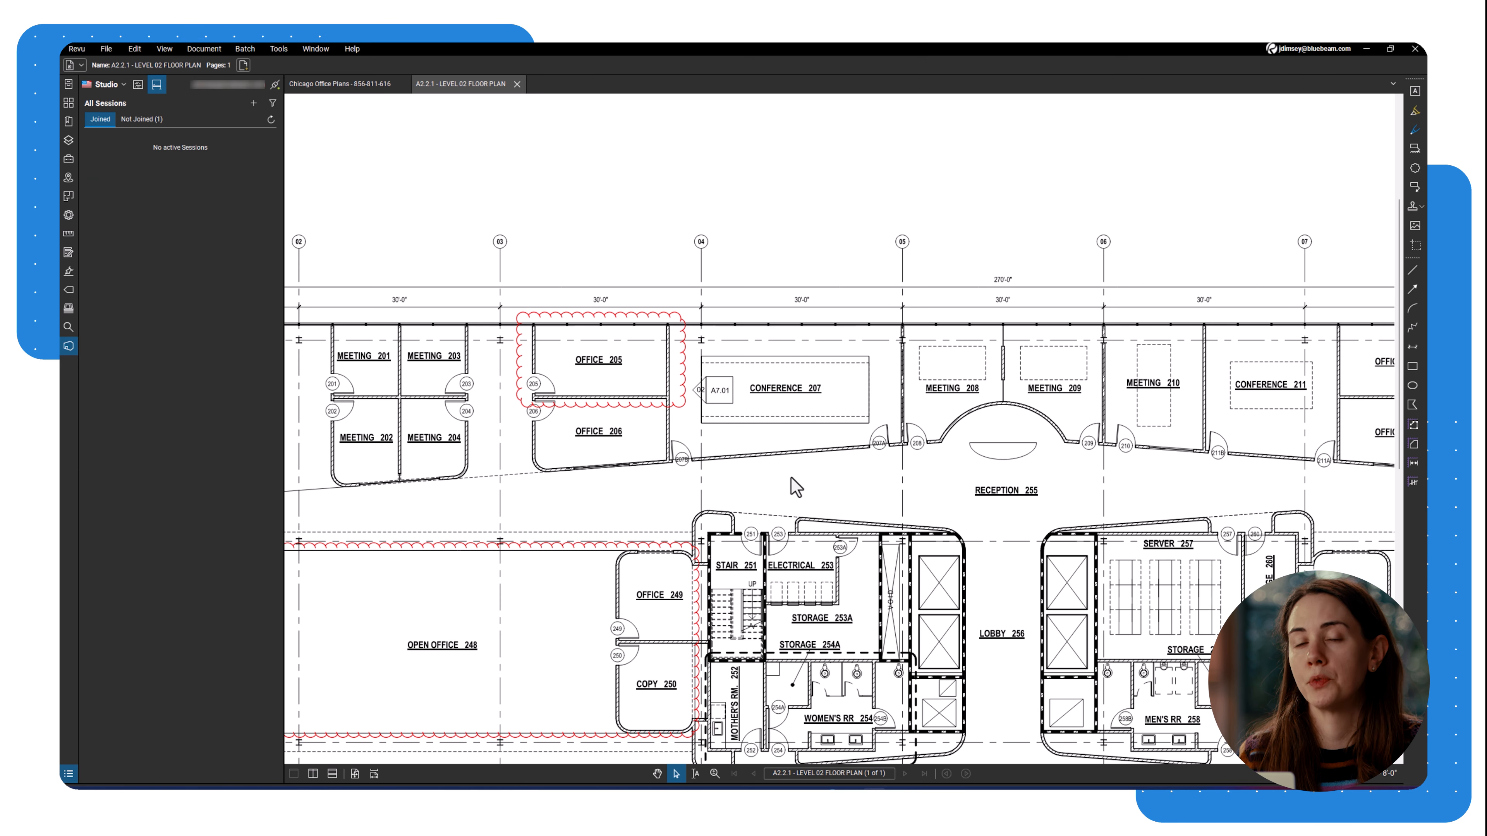